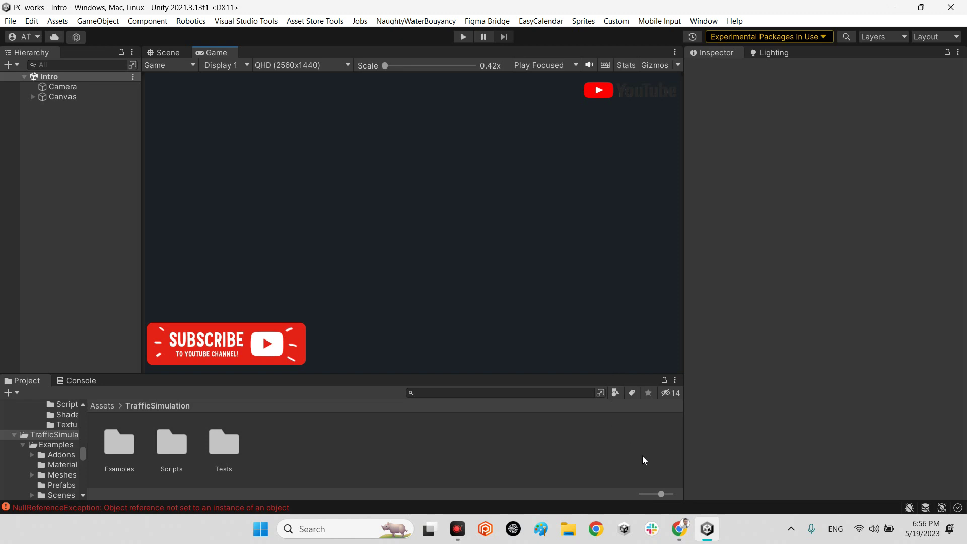
Step: Switch to Chrome and review the unity-traffic-simulation GitHub repository's address and README
left_click(678, 529)
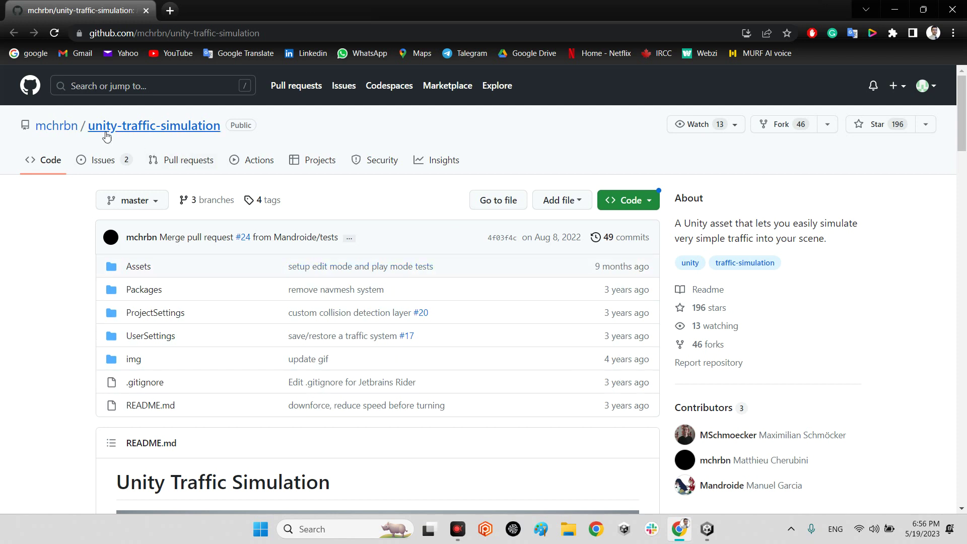
mouse_move(49, 132)
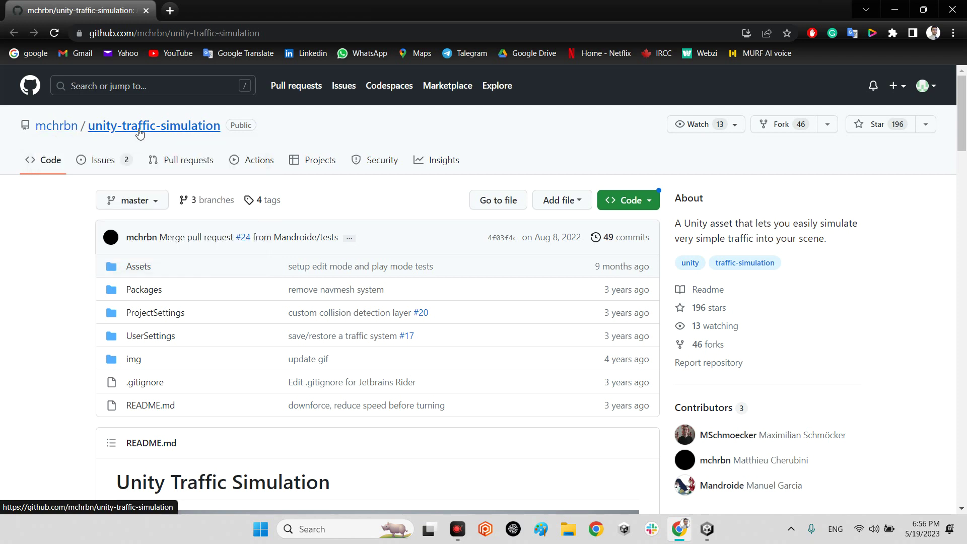
left_click(154, 33)
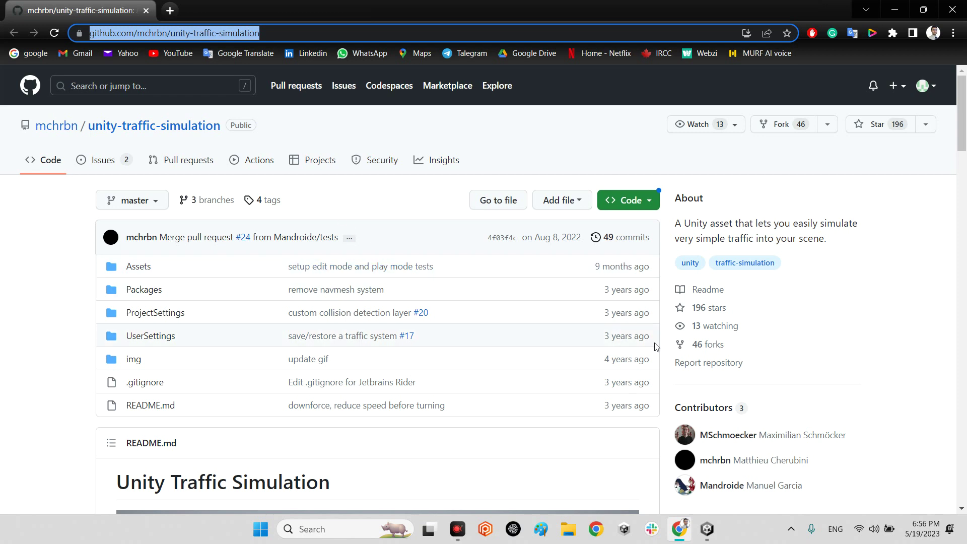
scroll(661, 350, "down", 6)
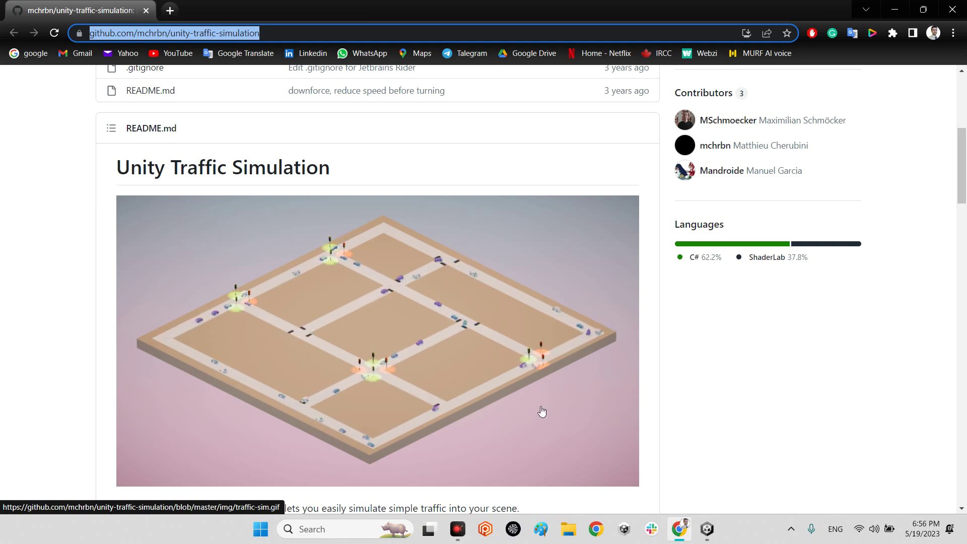
scroll(641, 388, "down", 4)
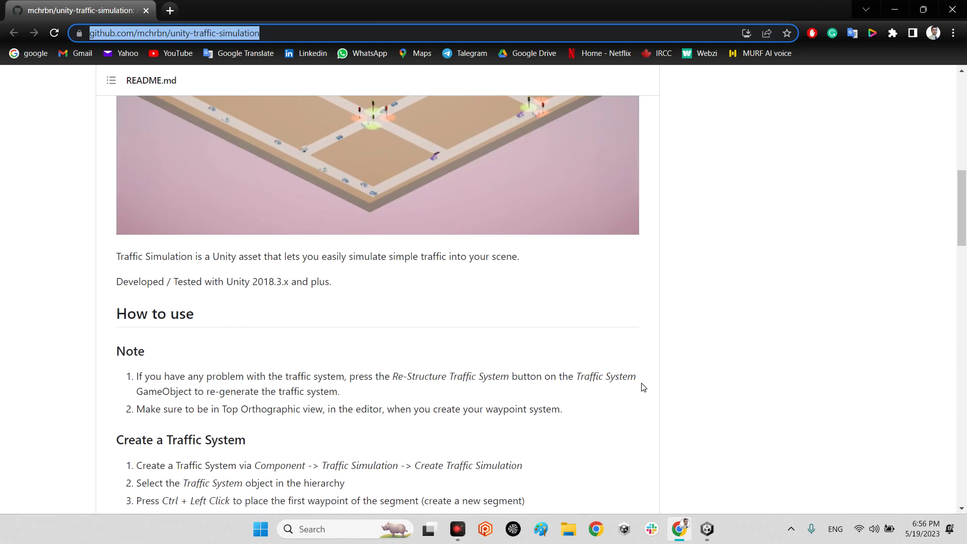
scroll(641, 387, "up", 11)
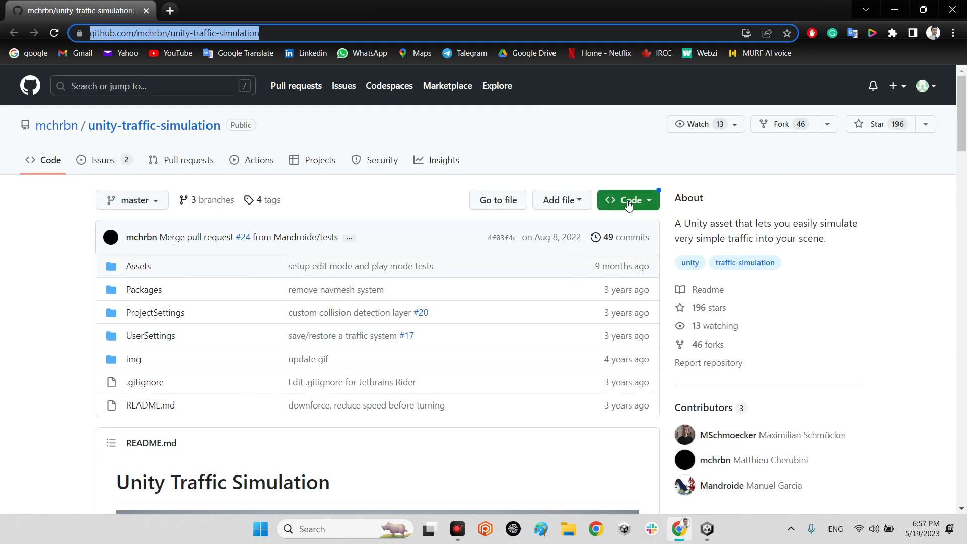
Step: Check the repository's code download options and its Assets folder, ending back at the repository root
left_click(629, 200)
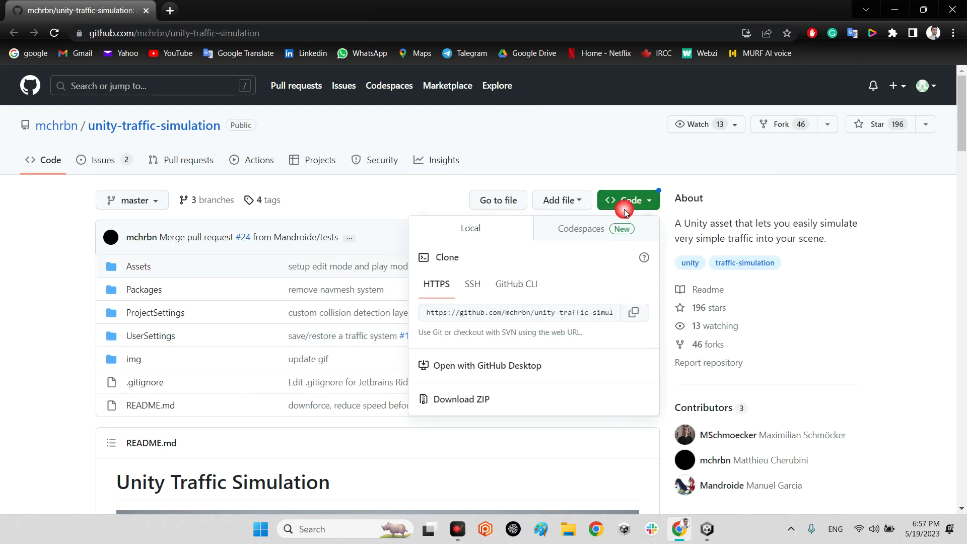
left_click(350, 195)
left_click(136, 272)
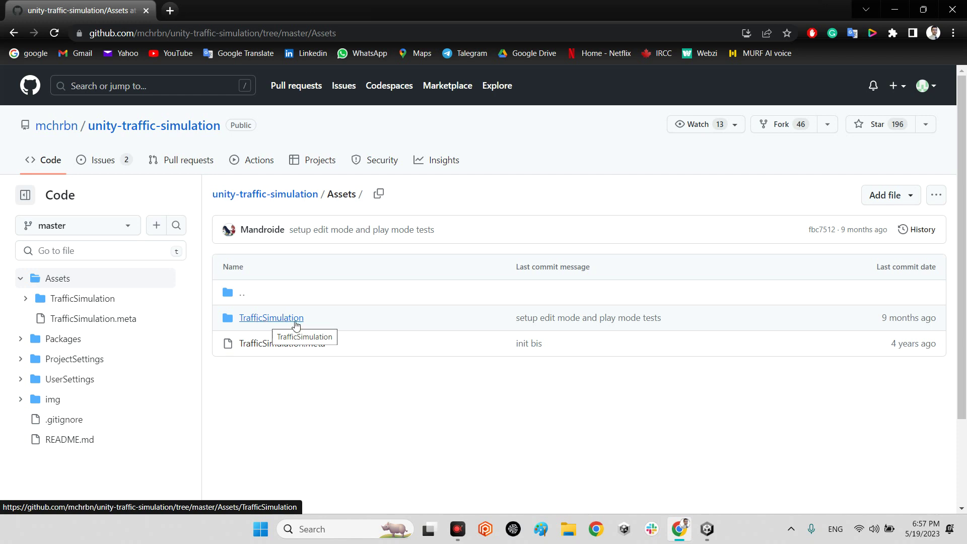
left_click(264, 200)
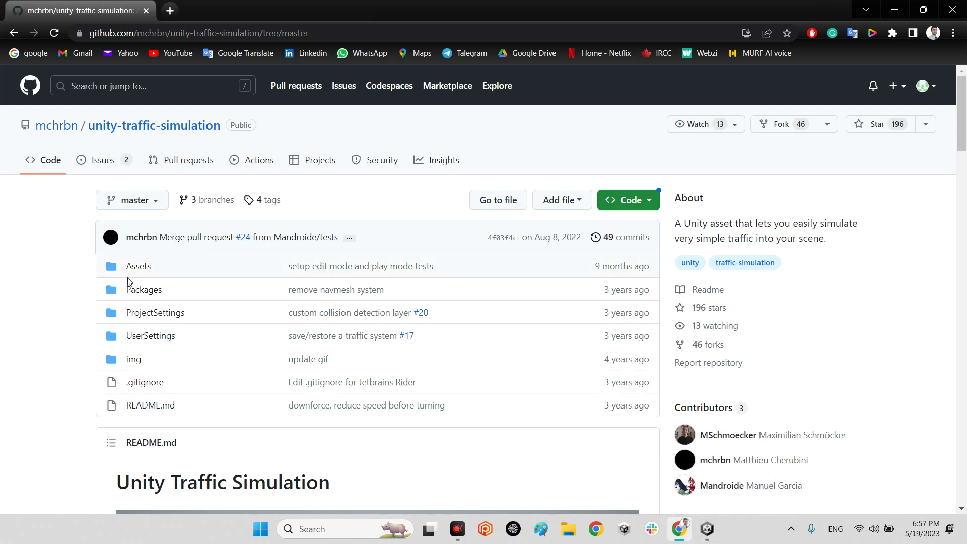
Step: Switch back to Unity and look through the project's TrafficSimulation folder, including Tests and its PlayMode subfolder
left_click(702, 532)
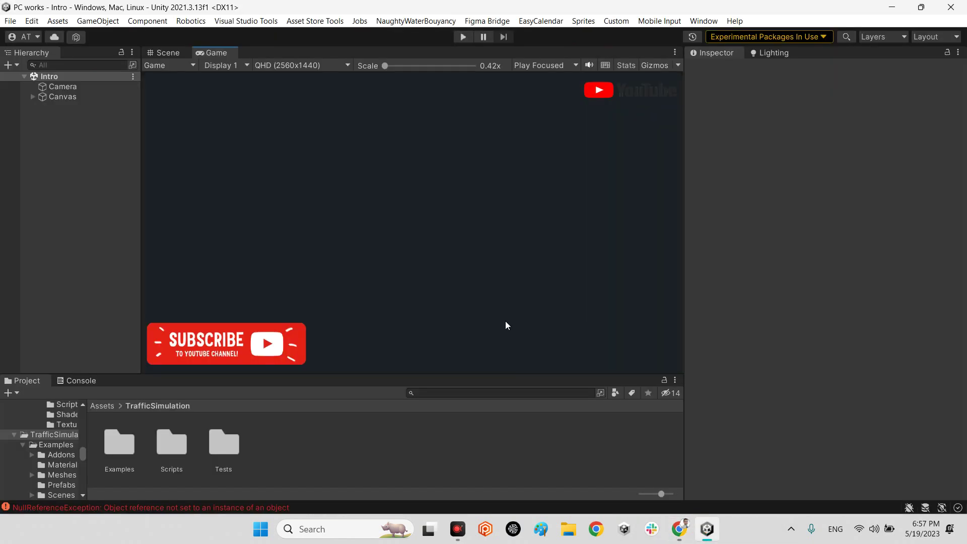
left_click(59, 380)
left_click(25, 380)
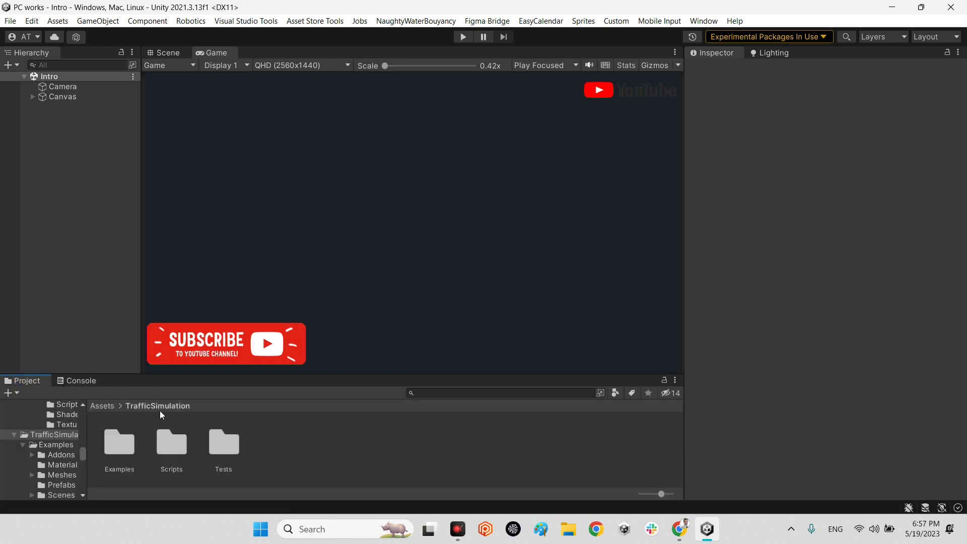
left_click(120, 446)
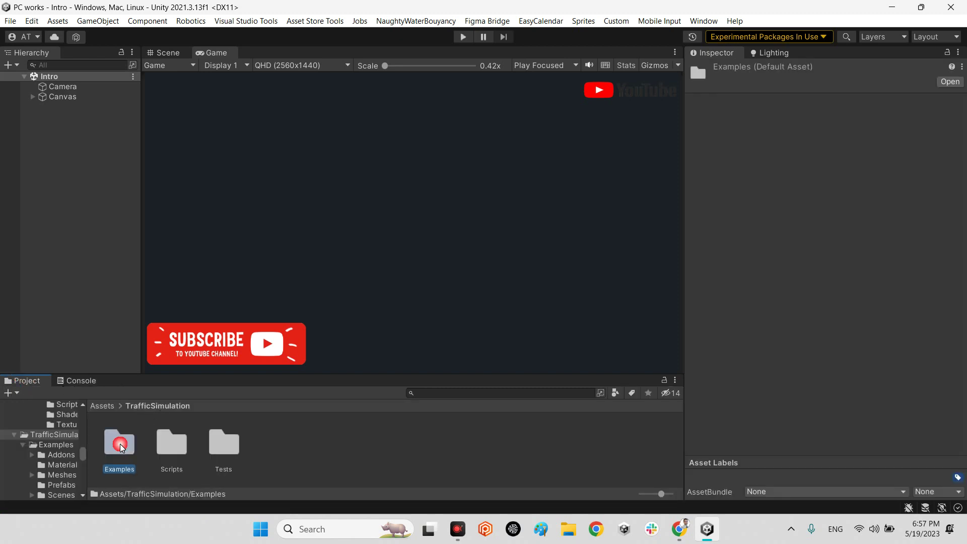
left_click(182, 440)
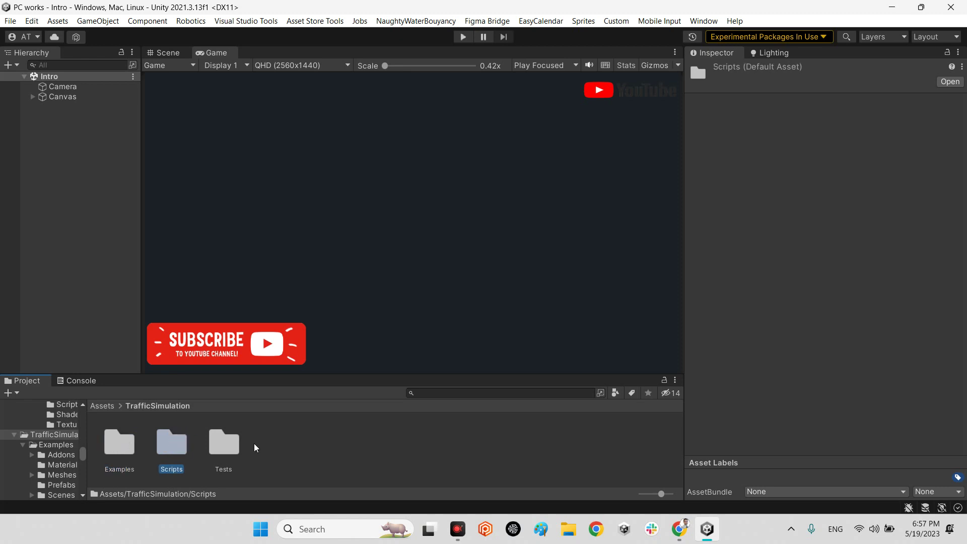
double_click(231, 442)
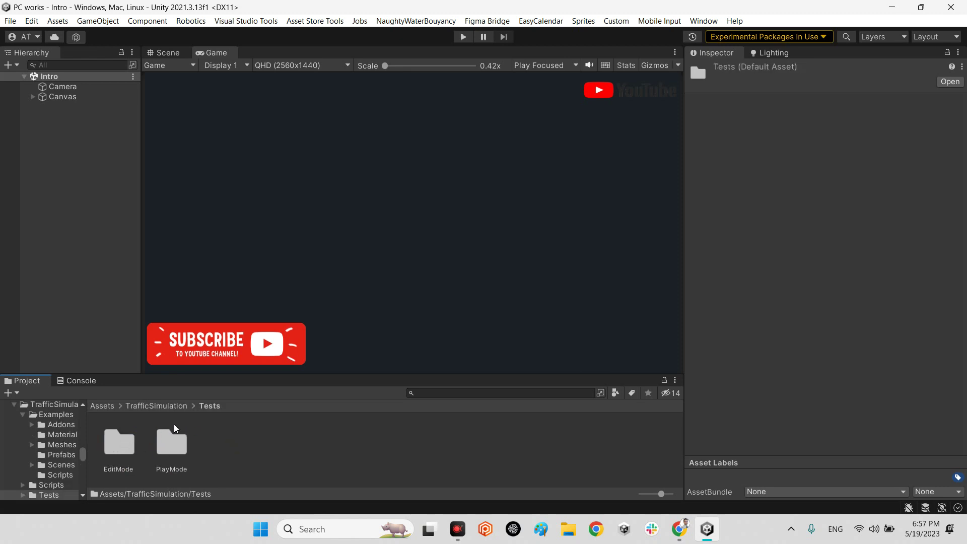
double_click(168, 441)
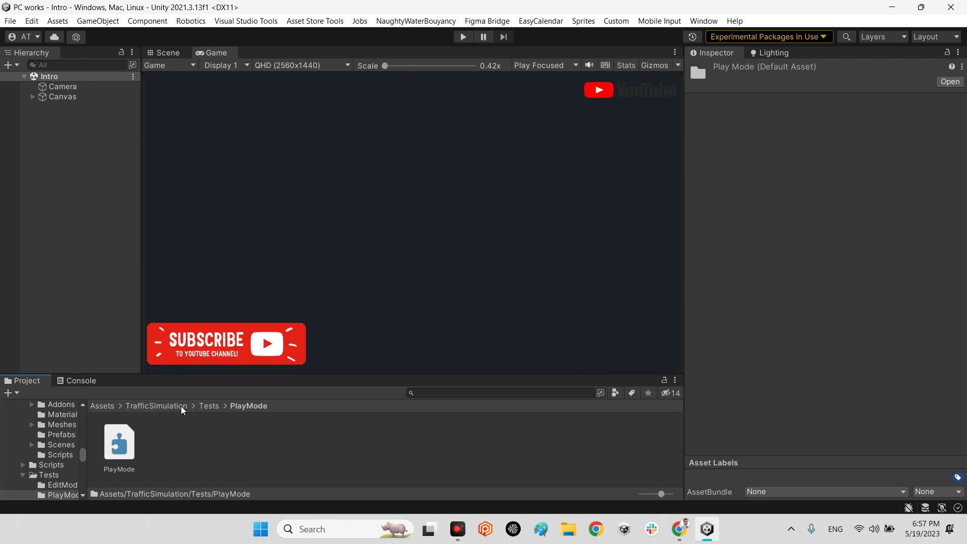
left_click(179, 406)
Step: Show the Scene view and inspect the vehicle and StopSign prefabs in the TrafficSimulation Examples folder
double_click(122, 443)
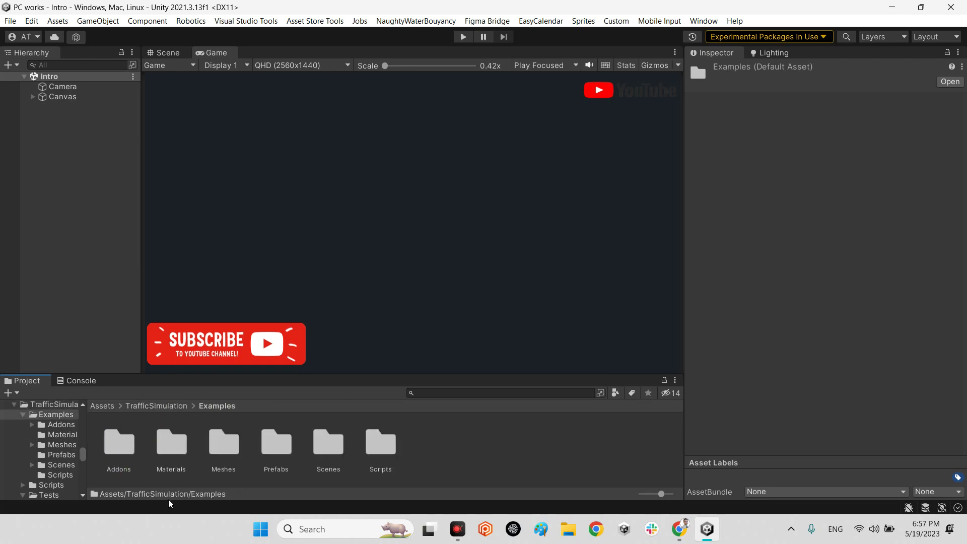
left_click(273, 441)
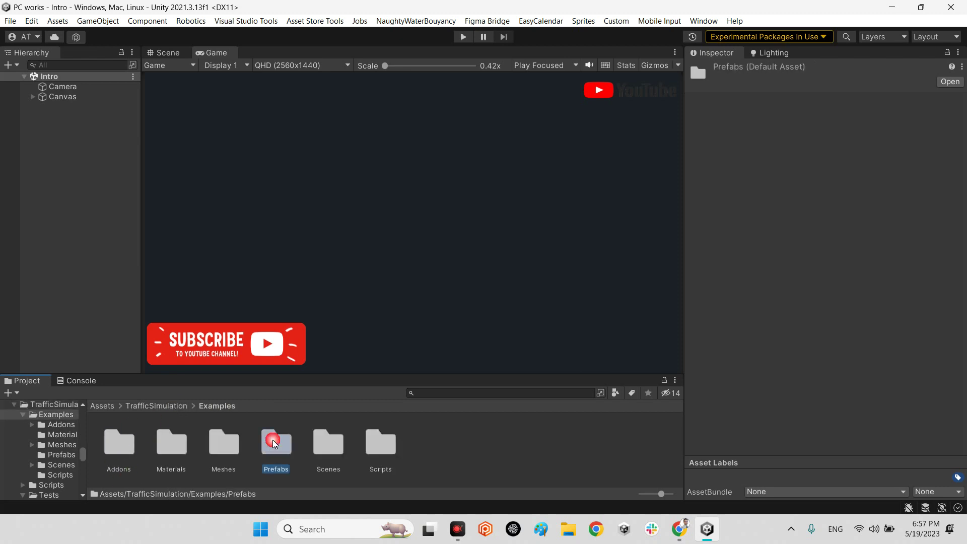
left_click(166, 52)
double_click(278, 443)
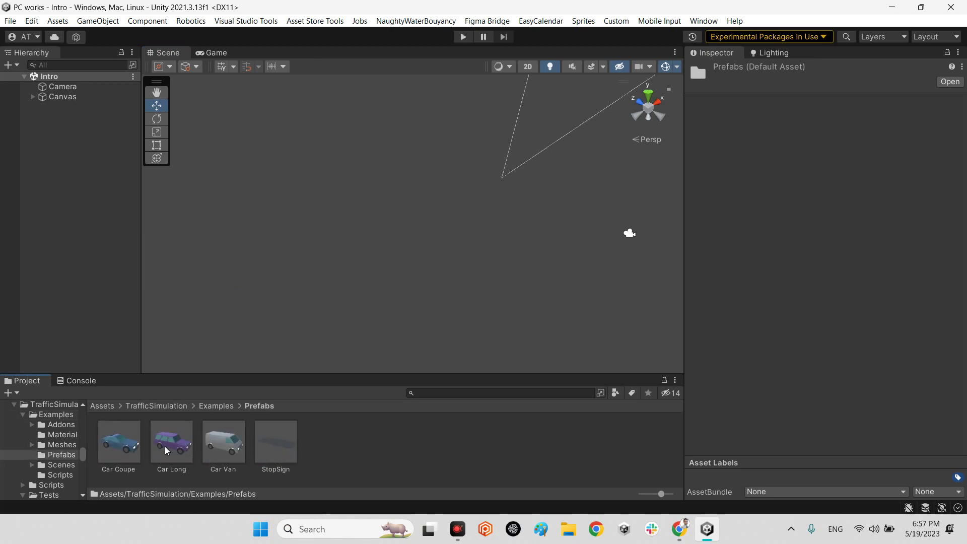
left_click(224, 450)
left_click(283, 442)
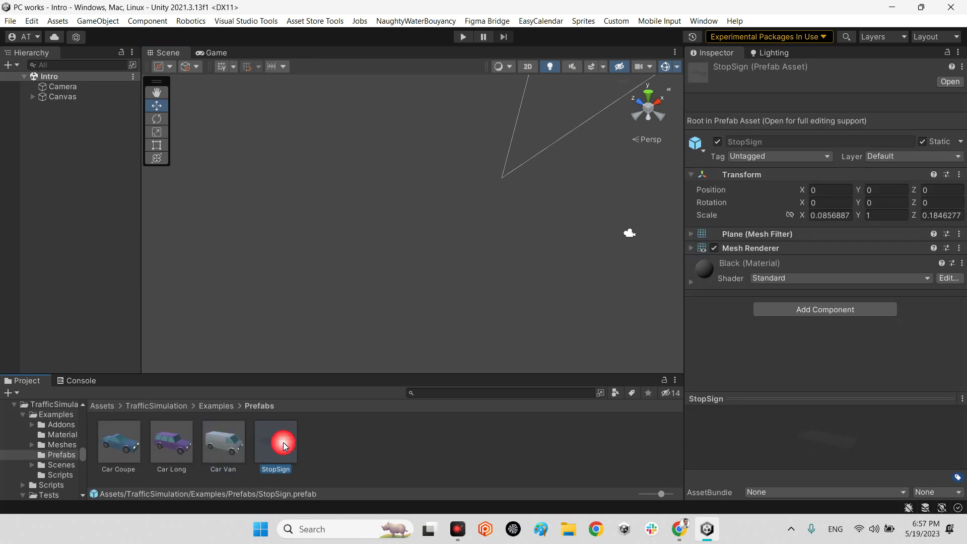
Step: Examine the Meshes folder in Examples and open the example Scenes folder
left_click(222, 407)
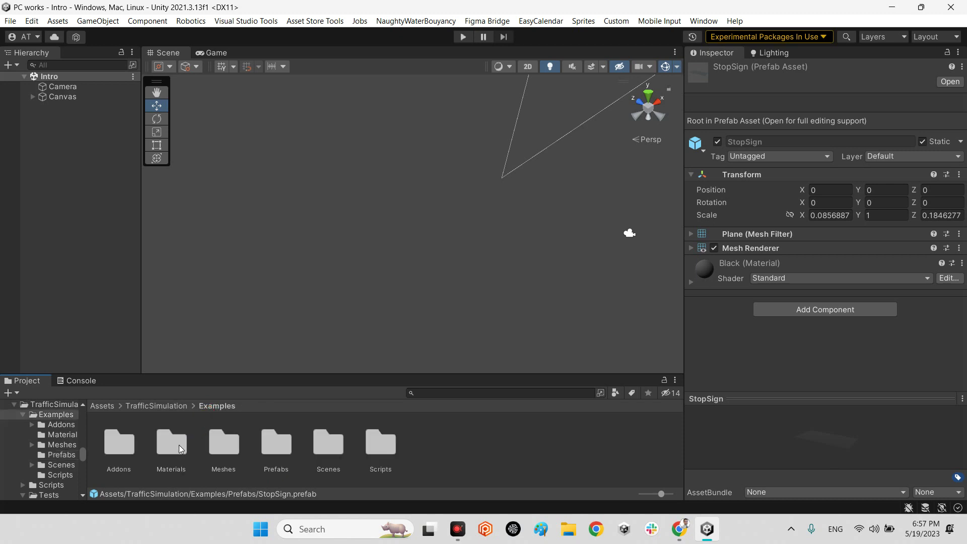
double_click(219, 439)
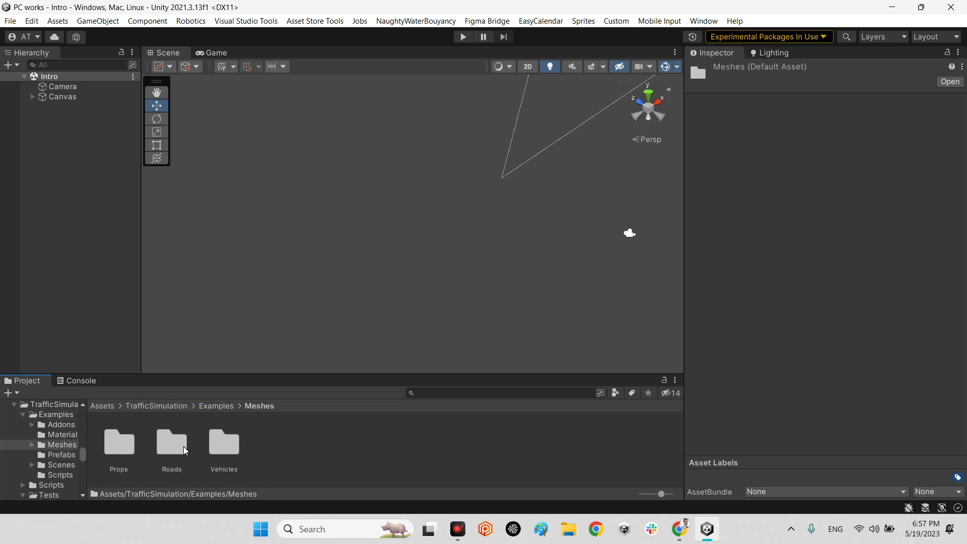
left_click(211, 406)
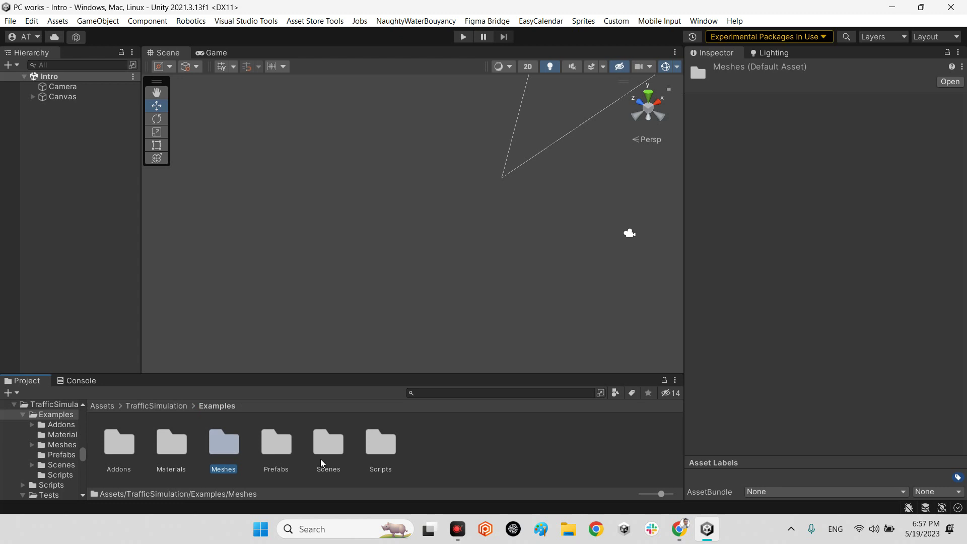
double_click(332, 451)
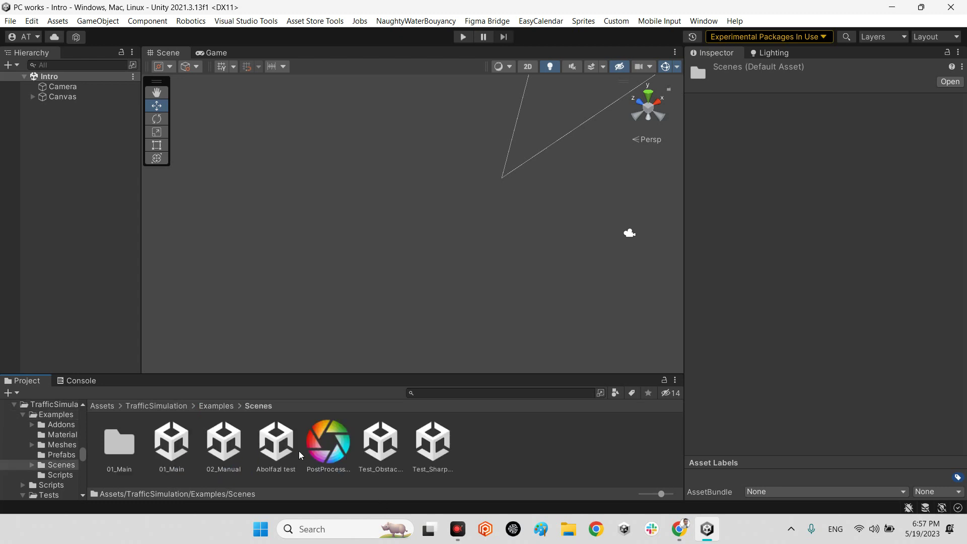
Step: Create a new scene from the Basic (Built-in) template
right_click_drag(397, 221, 394, 164)
left_click(35, 175)
key("ctrl+n")
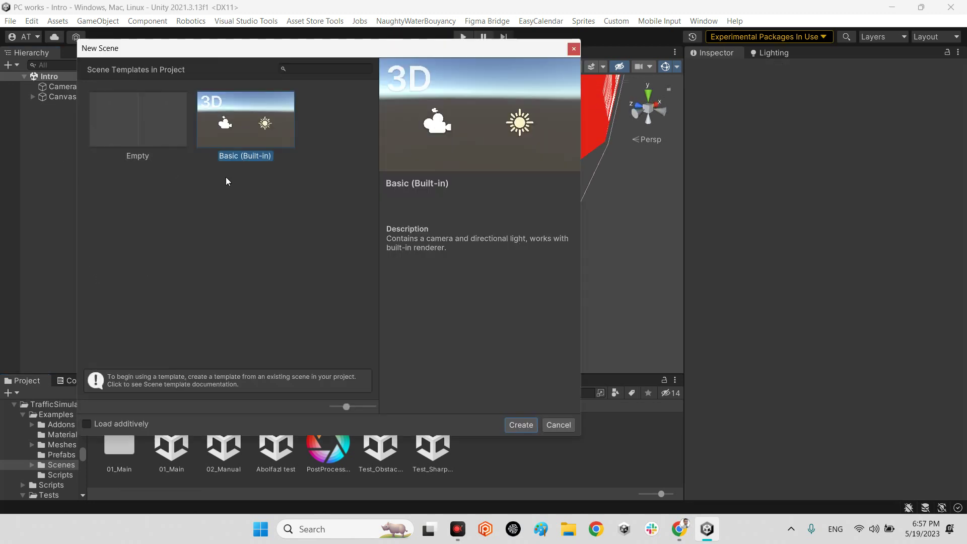
left_click(521, 423)
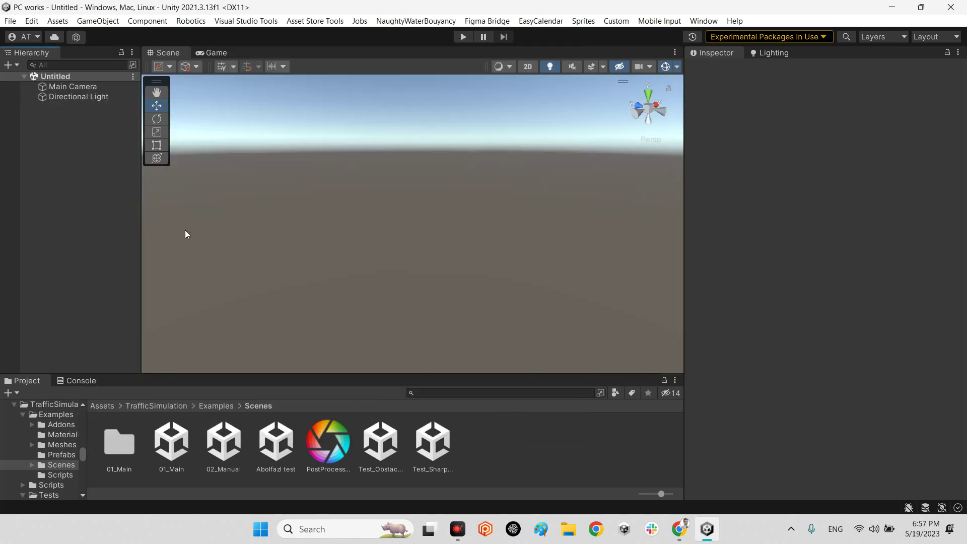
Step: Add a 3D Quad object to the new scene as the ground
right_click_drag(375, 253, 624, 236)
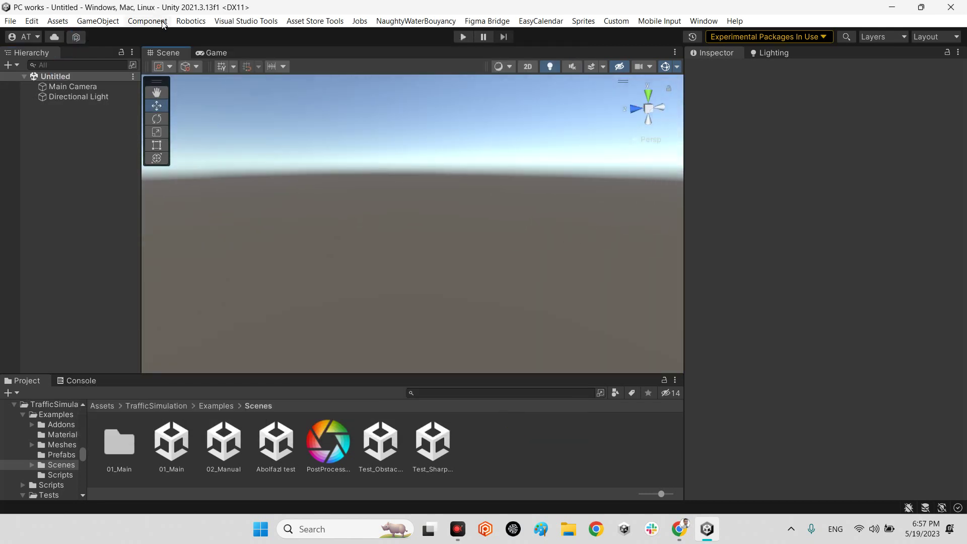
left_click(94, 21)
mouse_move(118, 87)
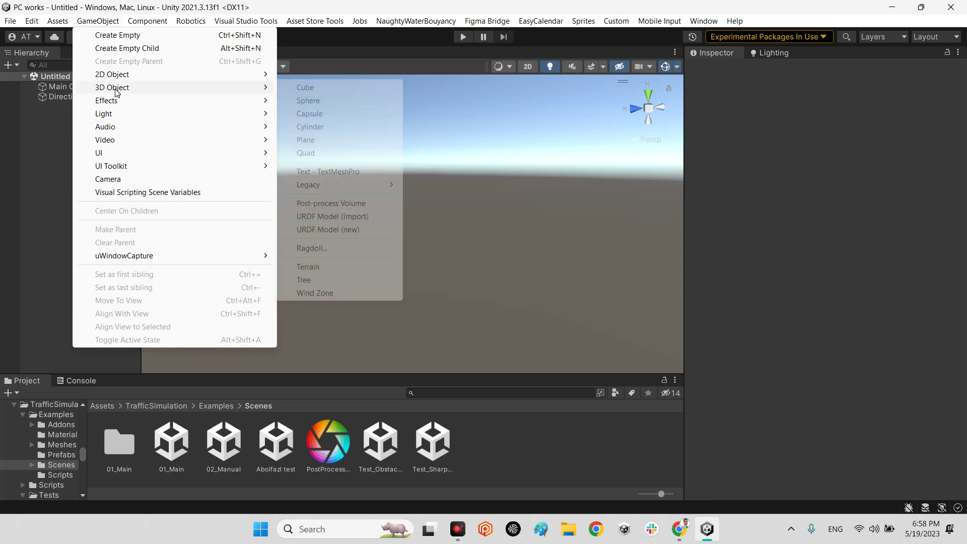
left_click(308, 153)
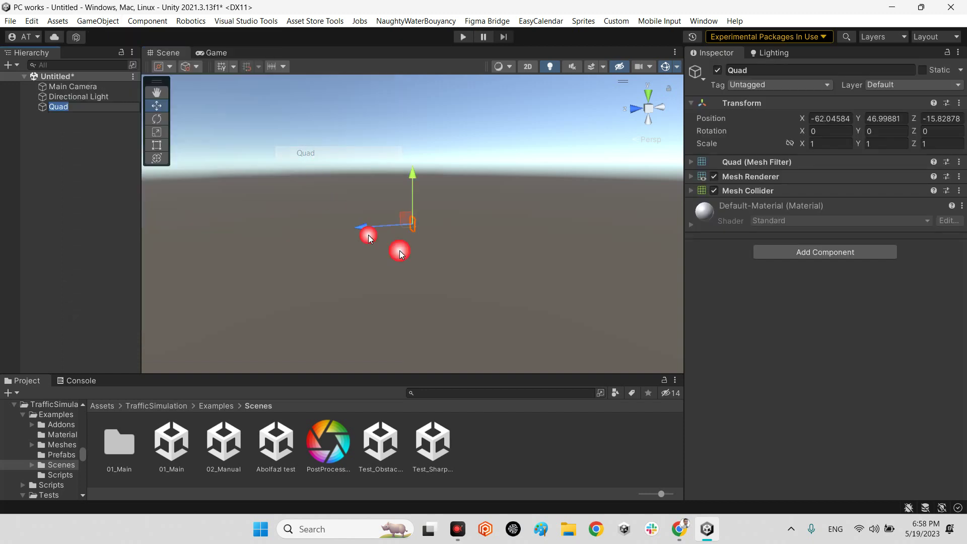
Step: Set the Quad's X rotation to 90 and its X and Y scale to 100
left_click(833, 133)
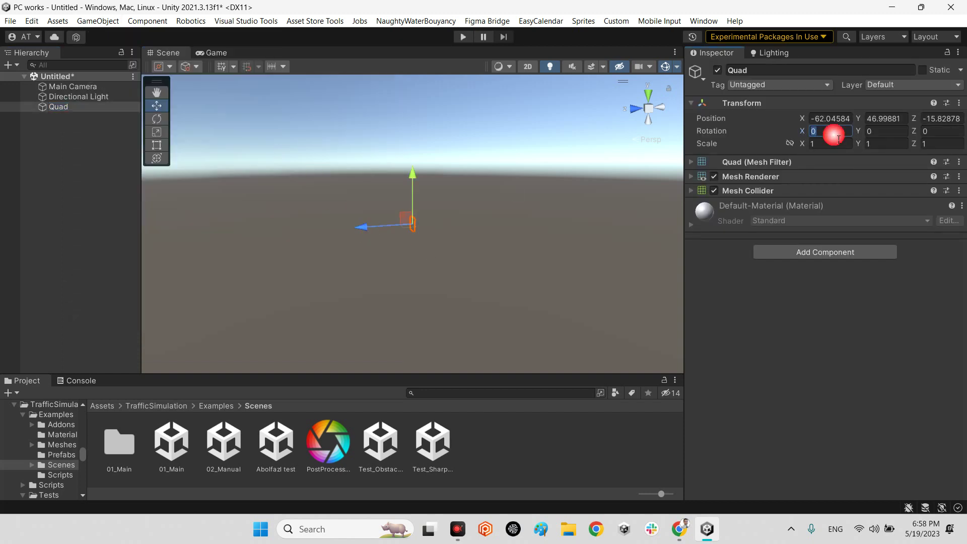
type("90")
left_click(829, 143)
type("1001")
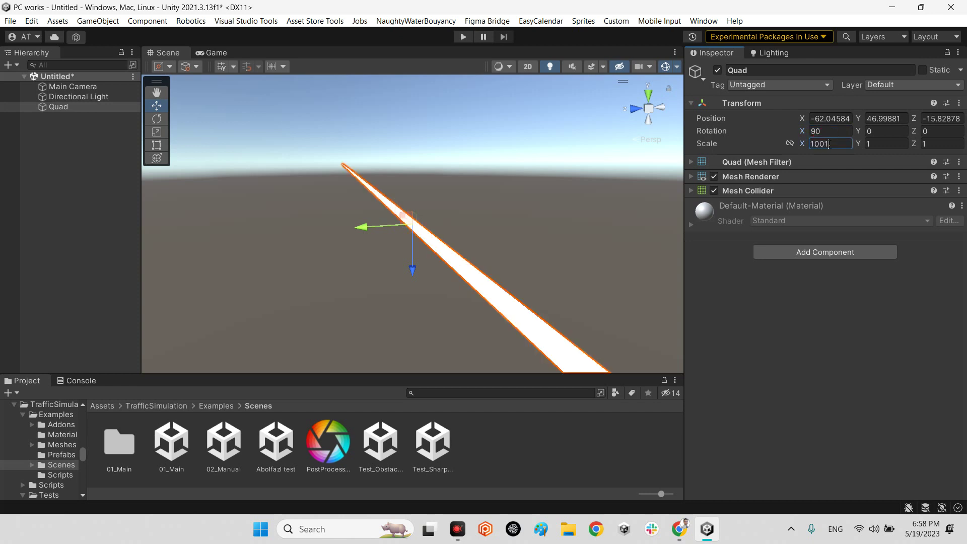
key("BackSpace")
key("Tab")
type("100")
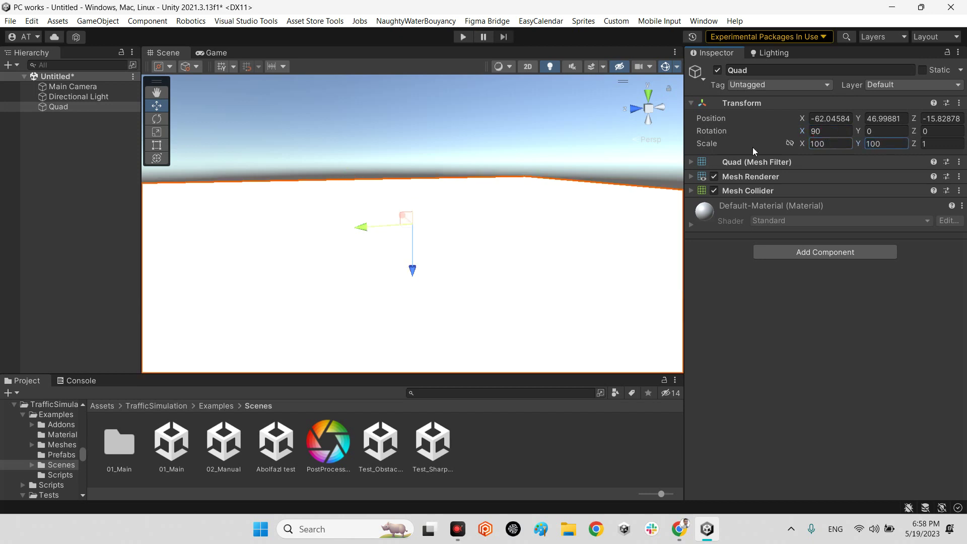
Step: Create the Traffic Simulation traffic objects in the scene
left_click_drag(481, 189, 528, 269, "alt")
key("w")
key("d")
right_click_drag(528, 269, 536, 272)
key("a")
key("s")
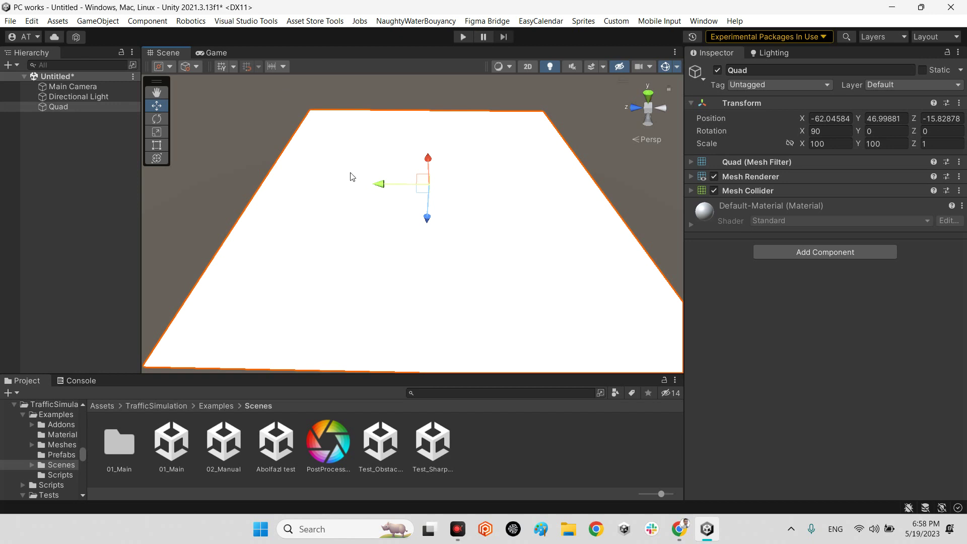
left_click(149, 21)
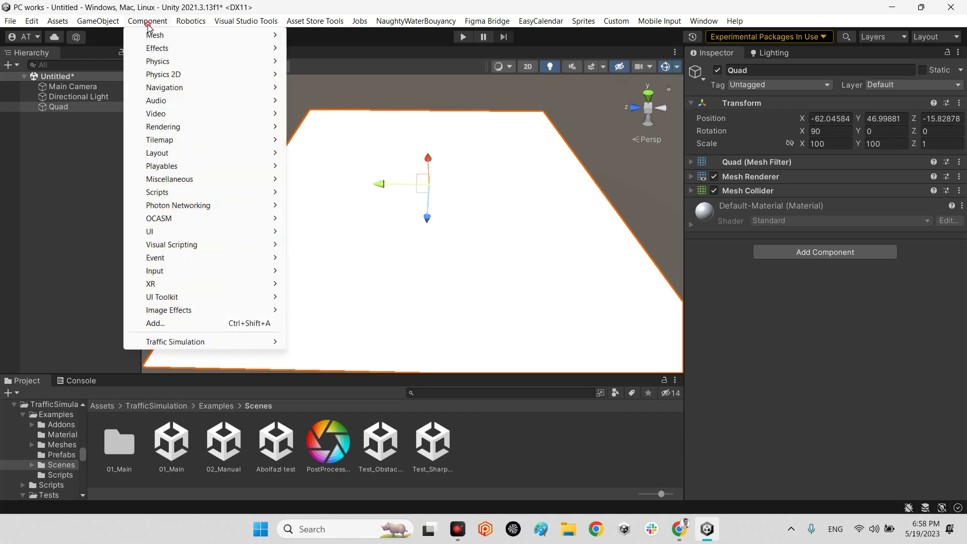
mouse_move(163, 344)
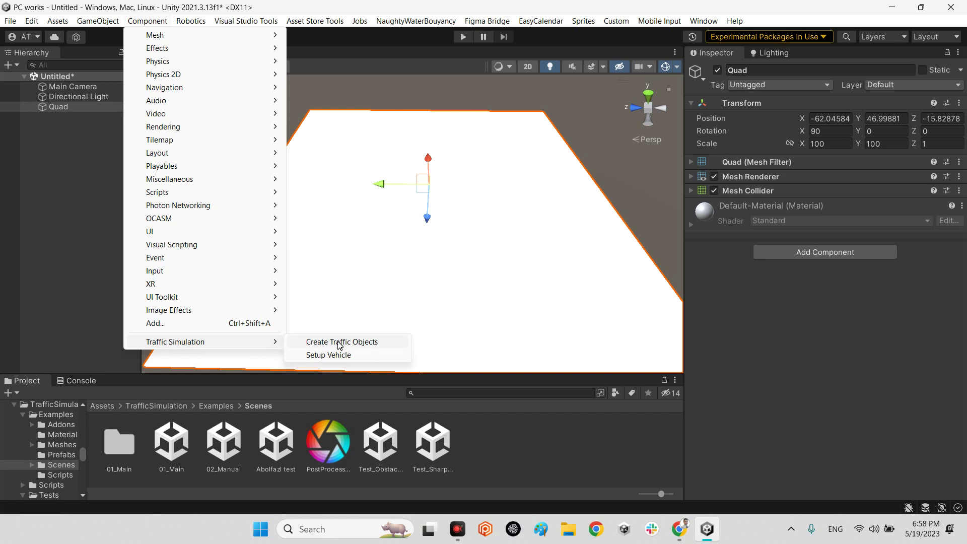
left_click(366, 343)
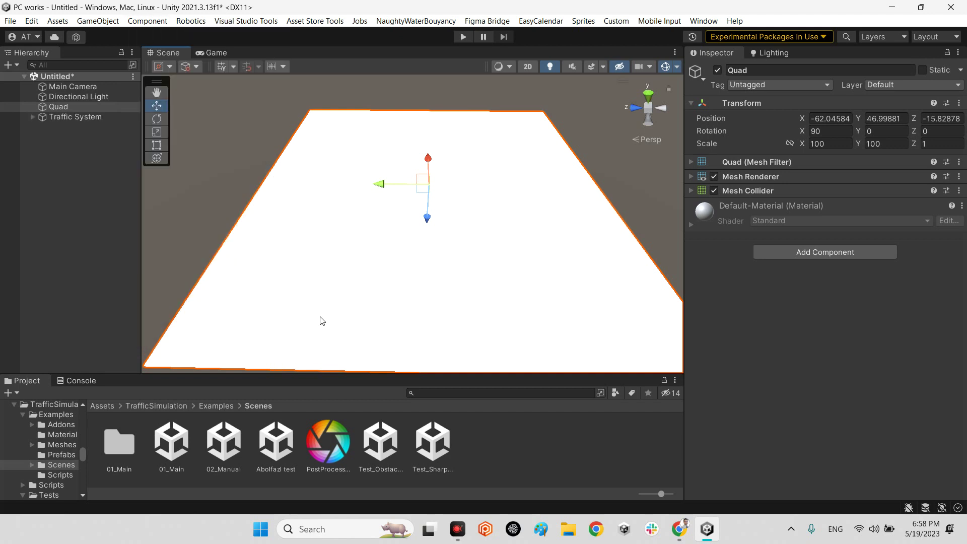
Step: Place four Traffic System segments on the Quad, one at each corner of a large rectangle
left_click(71, 117)
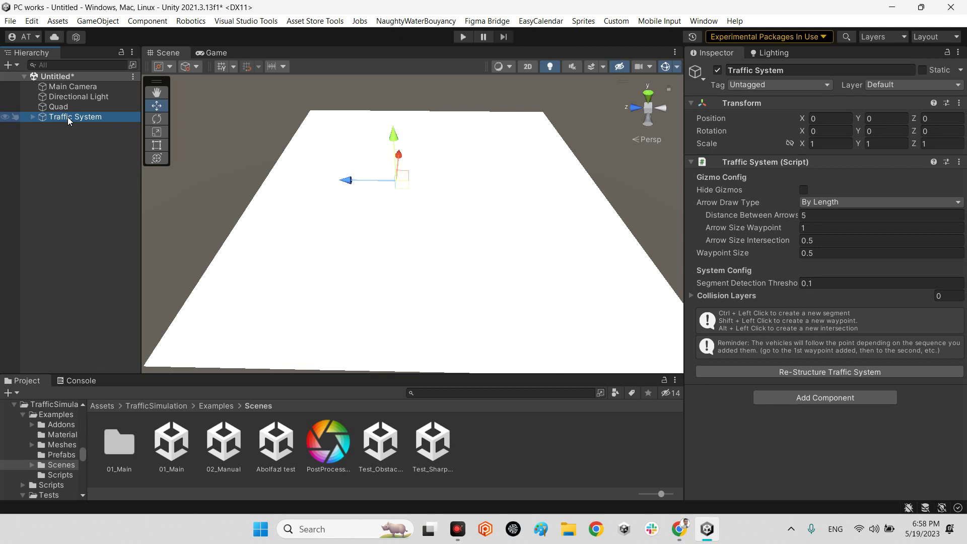
left_click(733, 297)
left_click(763, 298)
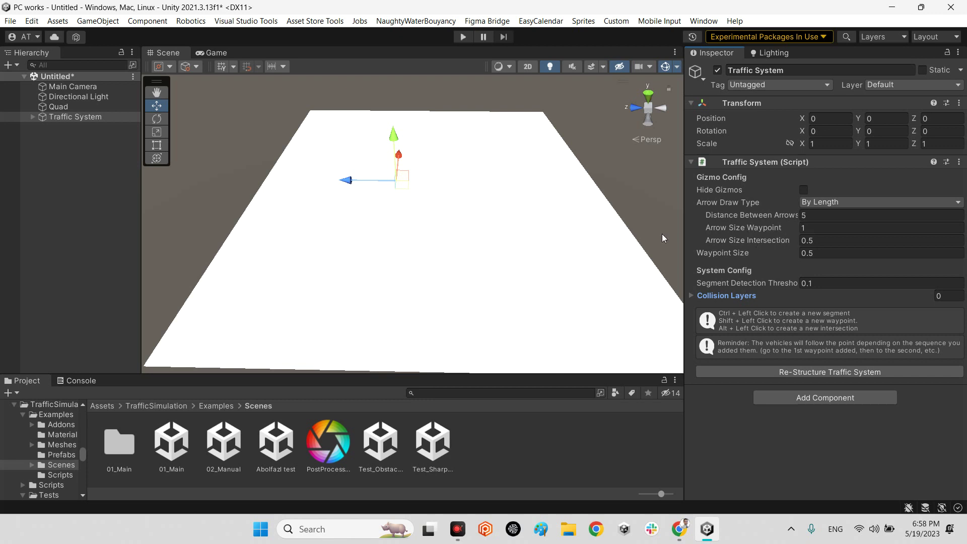
left_click(318, 282, "ctrl")
left_click(539, 284, "ctrl")
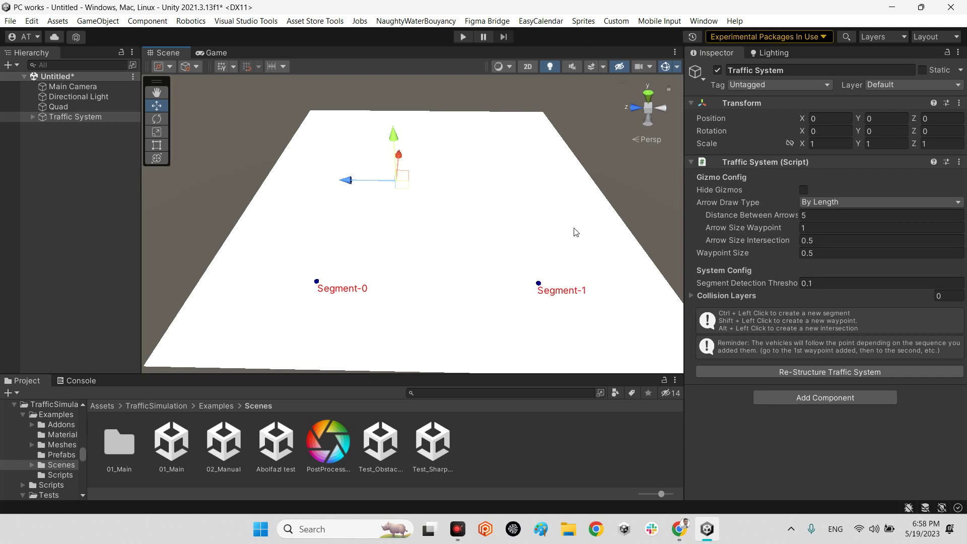
left_click(519, 171, "ctrl")
left_click(340, 173, "ctrl")
Step: Expand the Traffic System's Segments group and inspect Segment-0 through Segment-3 one by one
left_click(31, 117)
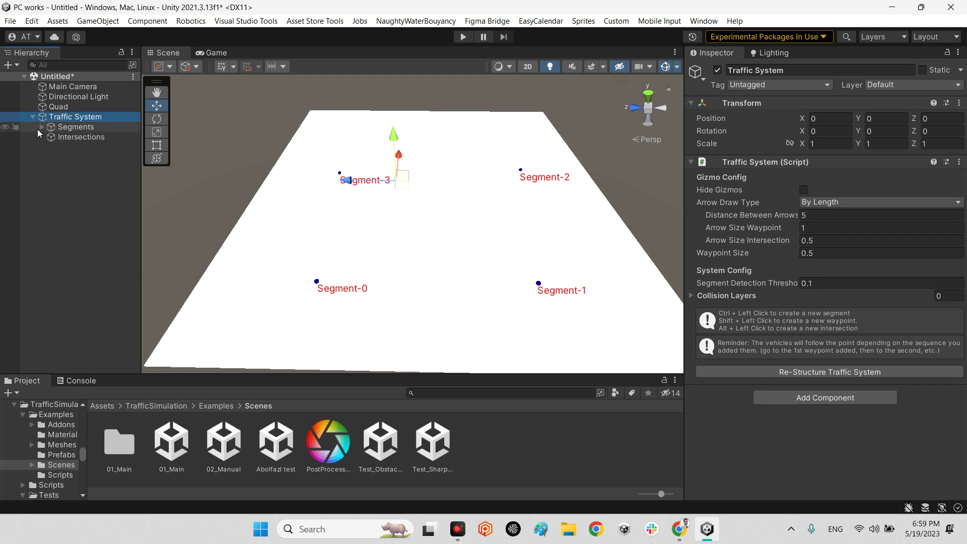
left_click(38, 131)
left_click(41, 127)
left_click(73, 137)
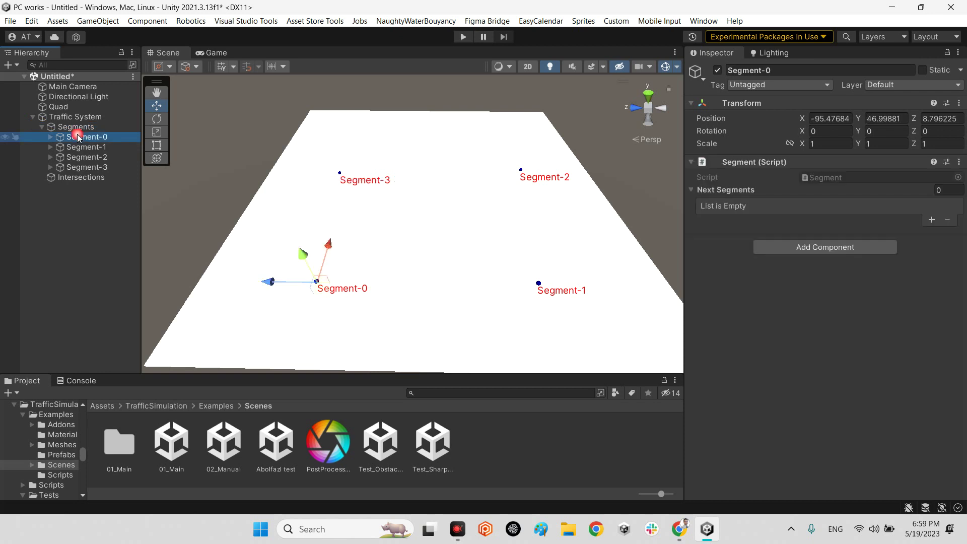
left_click(83, 147)
left_click(82, 157)
left_click(80, 167)
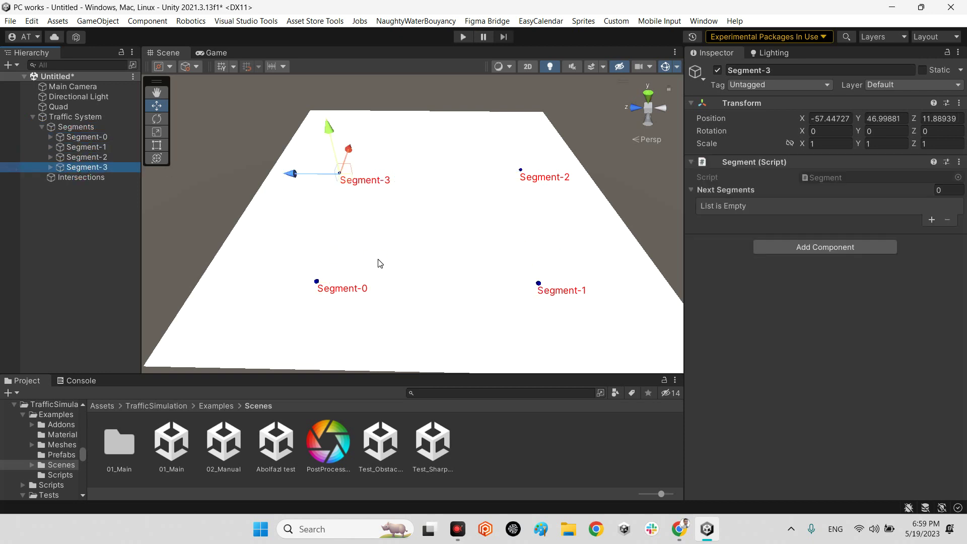
mouse_move(380, 263)
right_mouse_down()
mouse_move(409, 258)
mouse_move(387, 279)
right_mouse_up()
key("w")
left_click(89, 160)
Step: Add one Next Segments entry to Segment-0 and assign Segment-1 to it
left_click(82, 137)
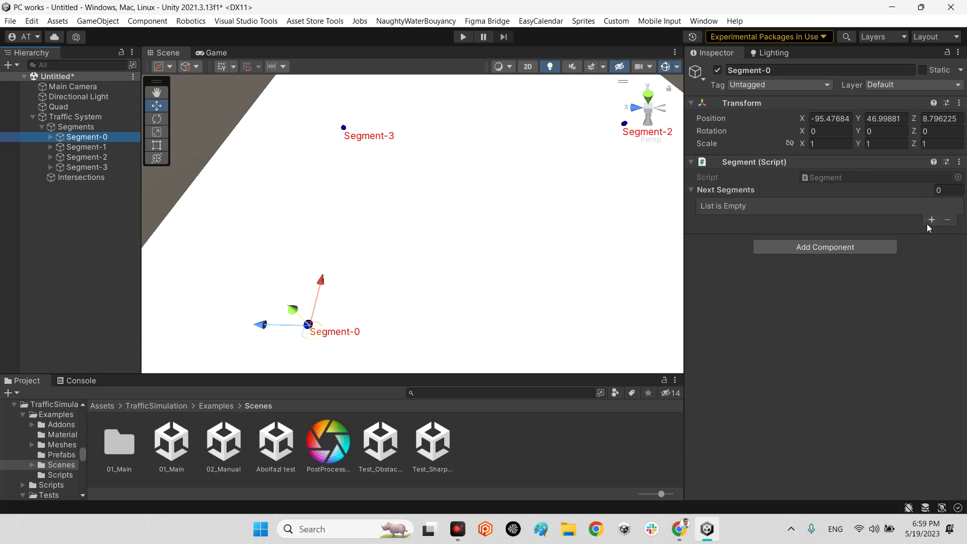
right_click_drag(347, 222, 357, 252)
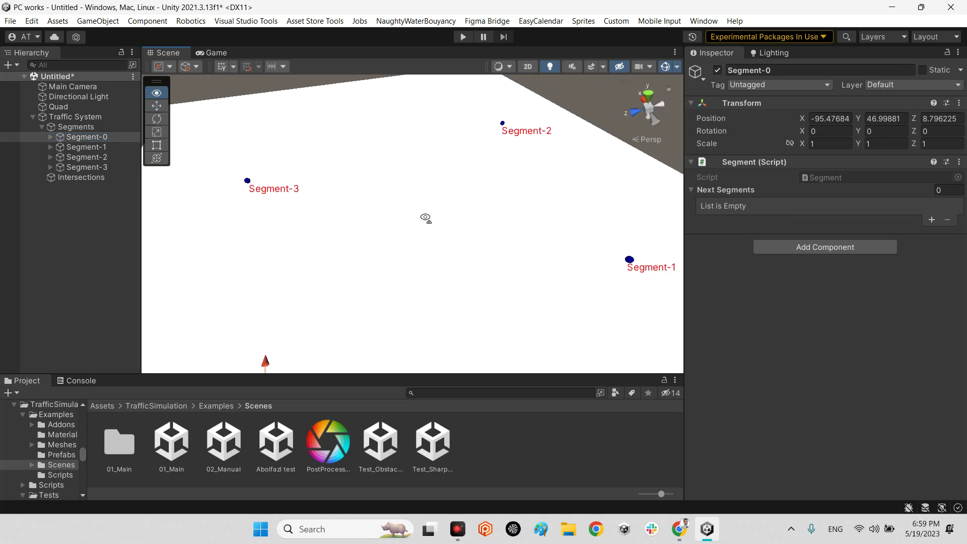
left_click_drag(426, 217, 558, 118, "alt")
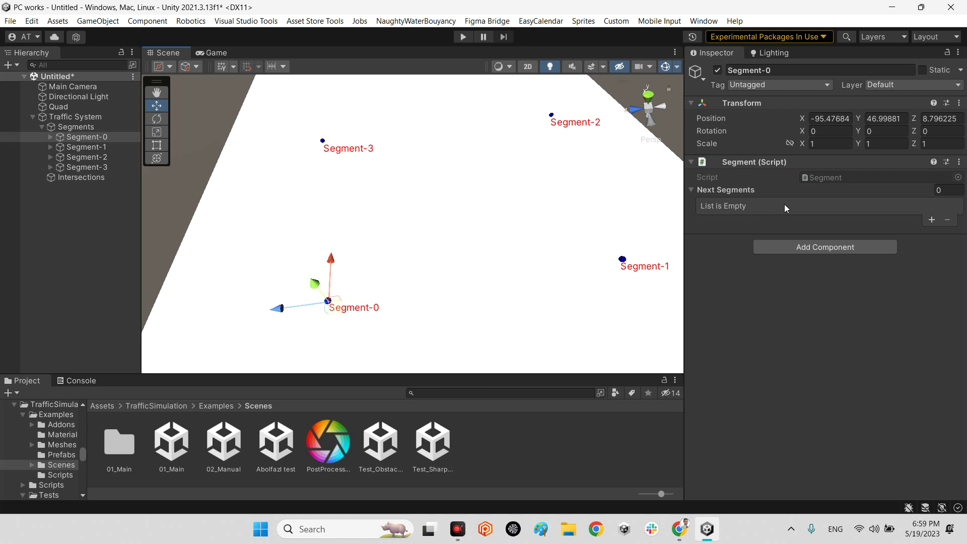
left_click(931, 219)
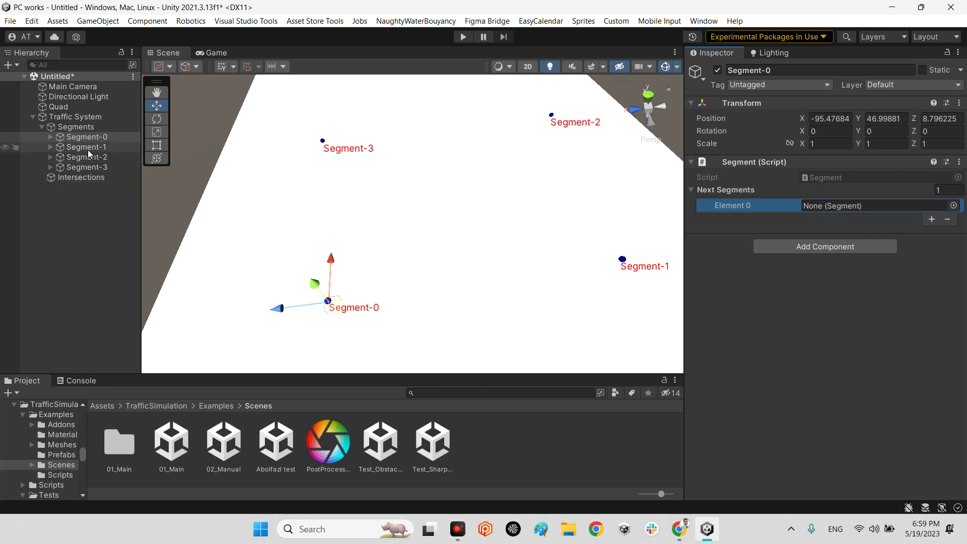
left_click_drag(88, 149, 833, 208)
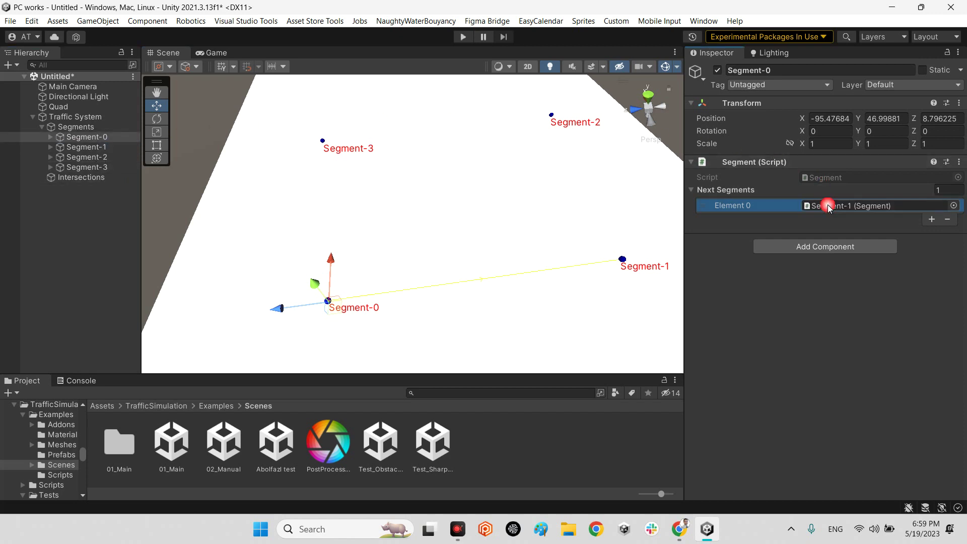
Step: Add one Next Segments entry to Segment-1 and assign Segment-2 to it
left_click(100, 147)
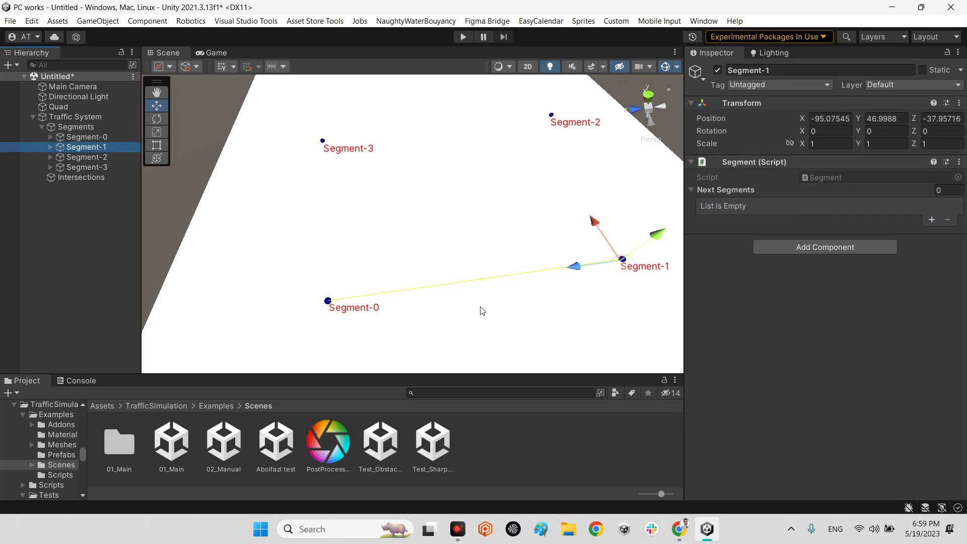
right_click_drag(480, 306, 493, 289)
key("w")
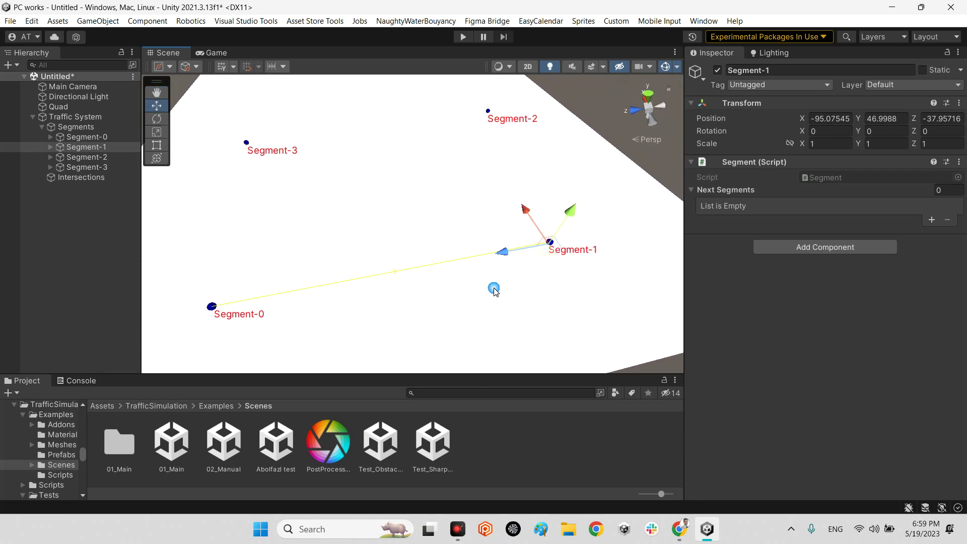
left_click(932, 220)
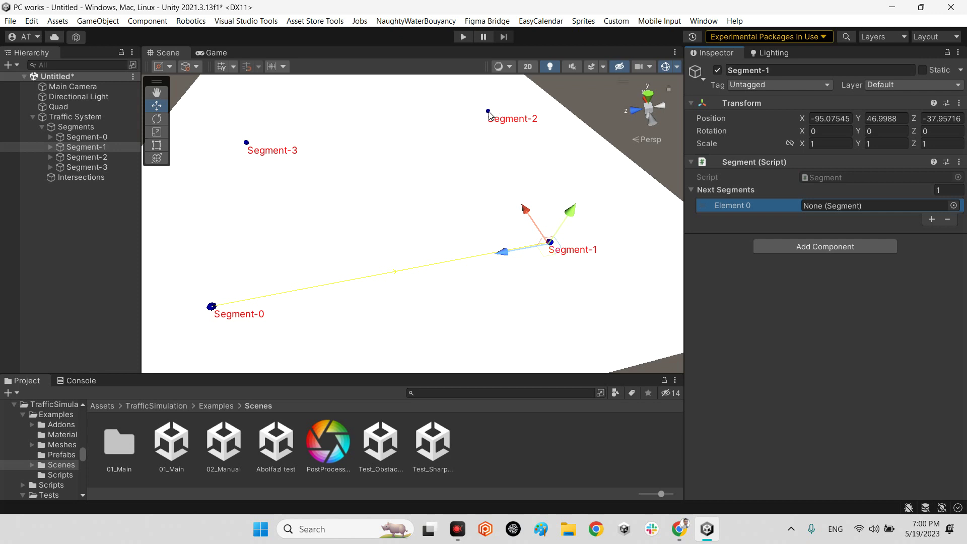
left_click_drag(81, 157, 852, 205)
Step: Close the loop by assigning Segment-3 as Segment-2's next segment and Segment-0 as Segment-3's next segment
left_click(101, 158)
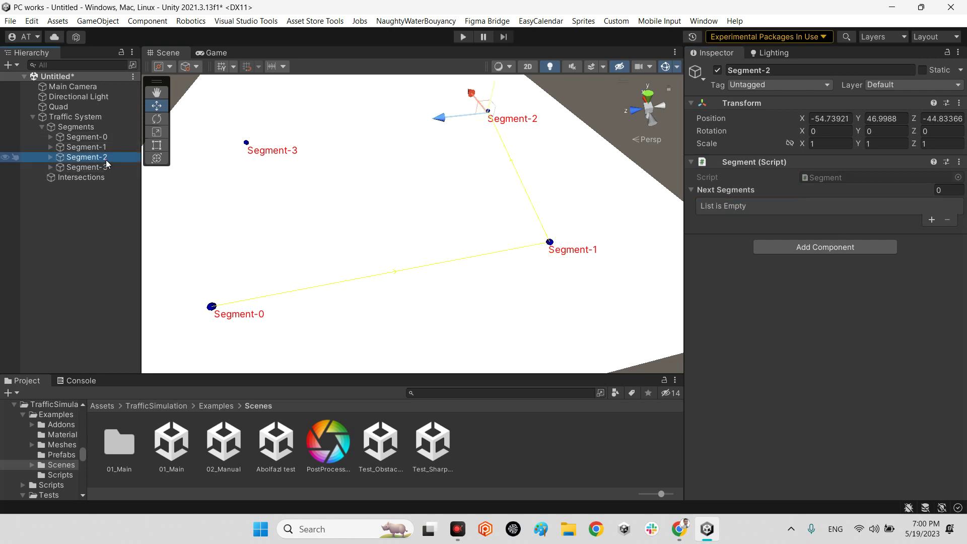
left_click(932, 221)
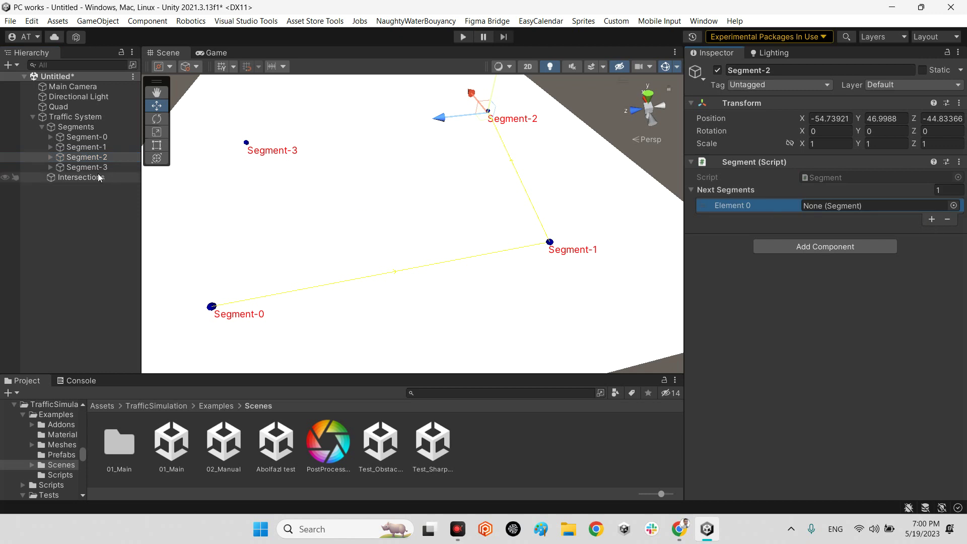
left_click_drag(89, 169, 881, 206)
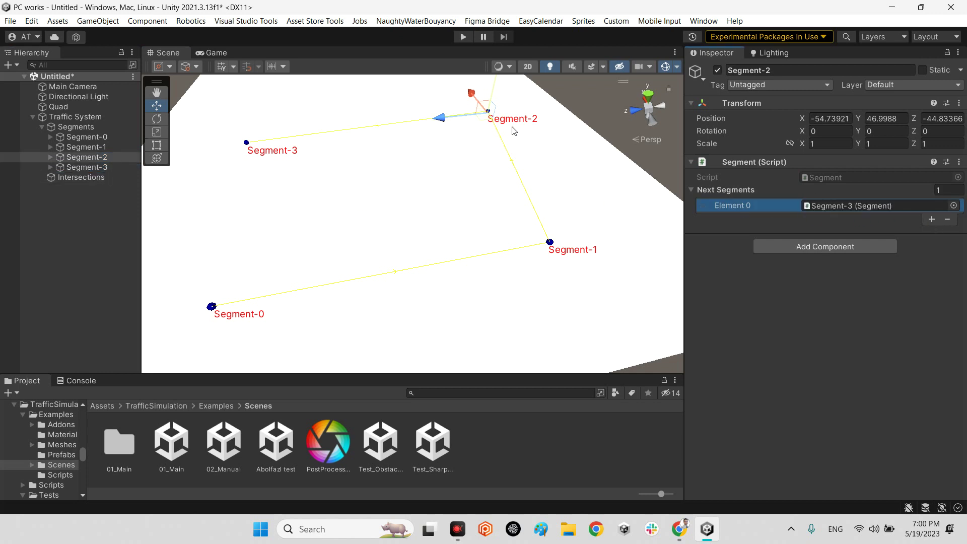
left_click(77, 168)
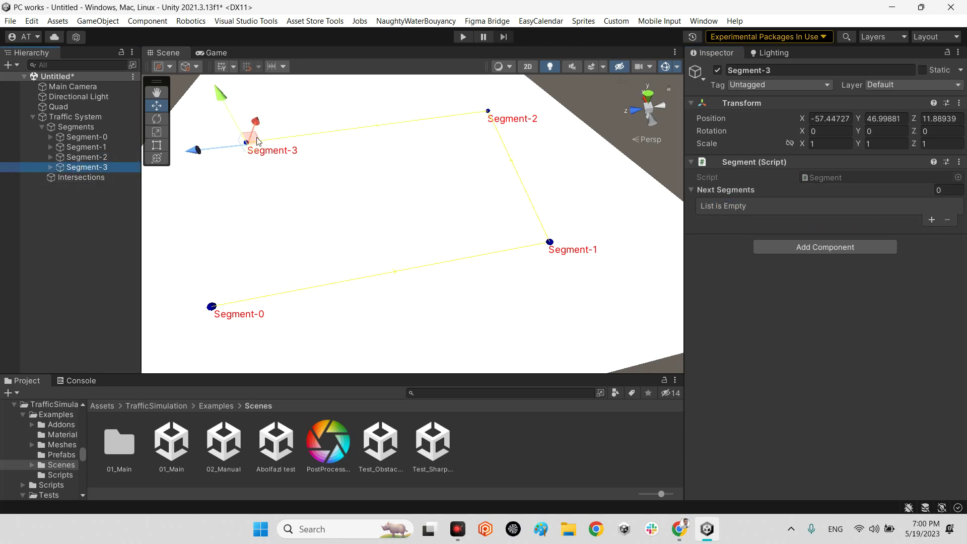
left_click(931, 222)
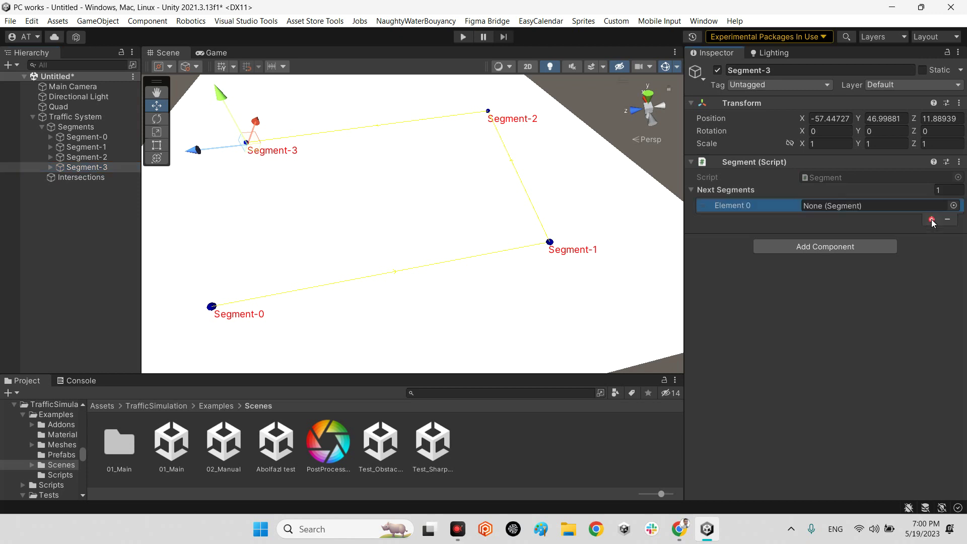
left_click_drag(88, 140, 839, 205)
Step: Turn off the Scene view lighting and examine the direction arrows on the lines linking the four segments
right_click_drag(575, 271, 759, 189)
key("w")
key("a")
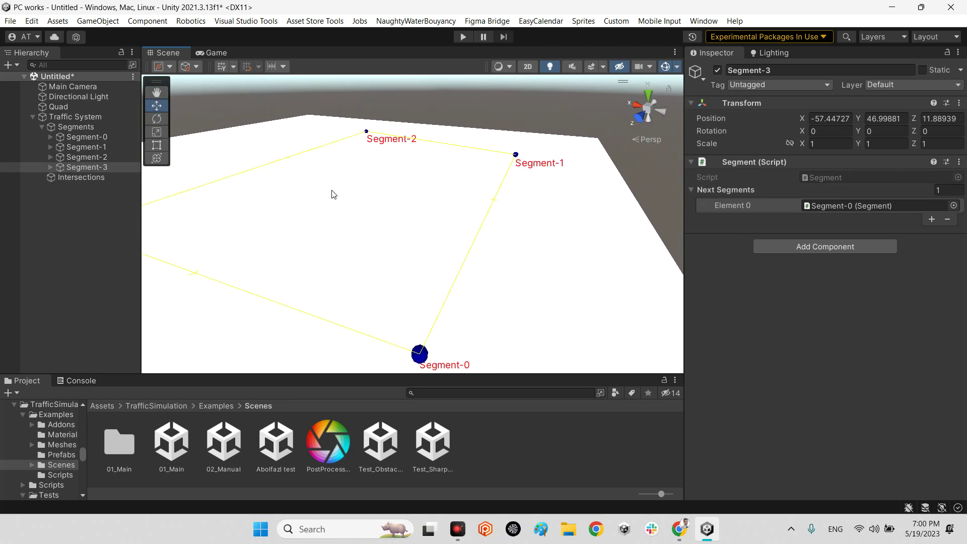
left_click(70, 115)
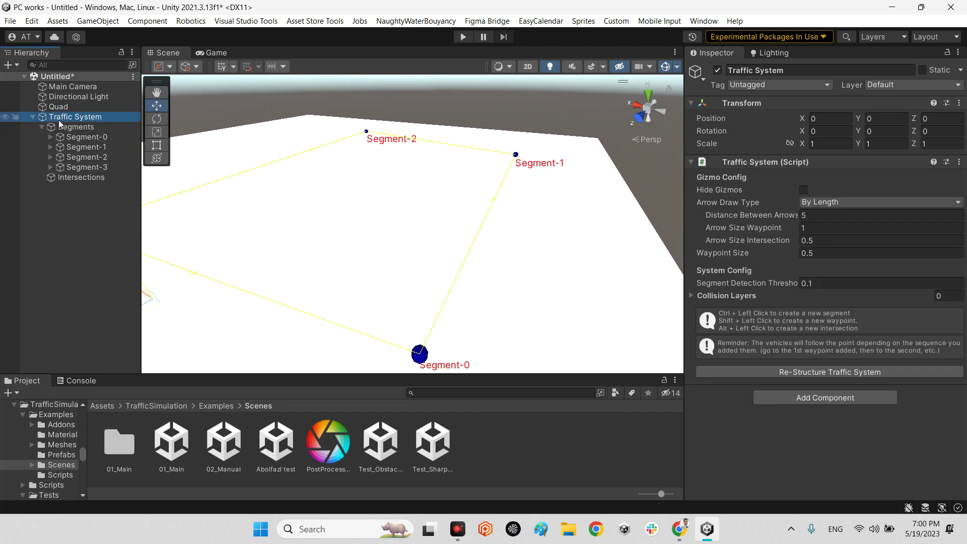
key("f")
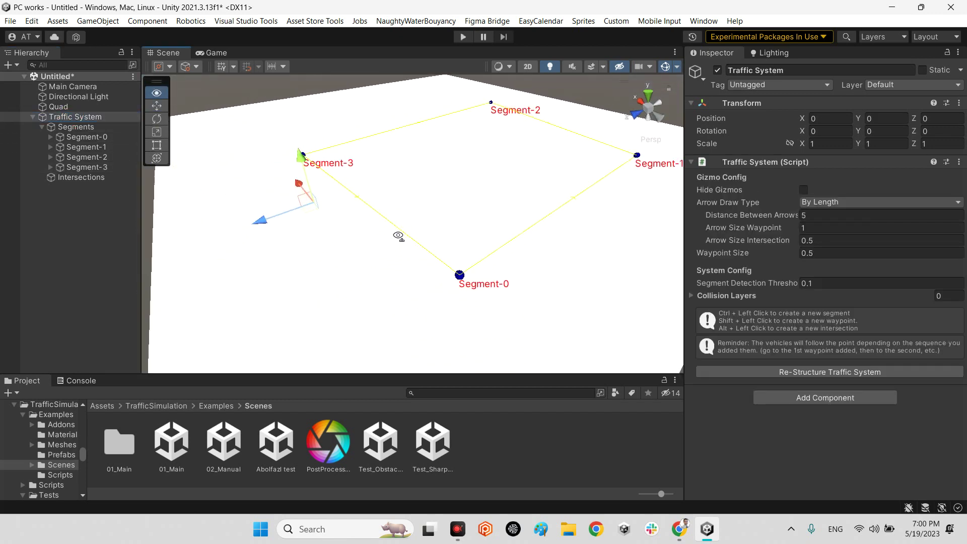
right_click_drag(581, 140, 416, 211)
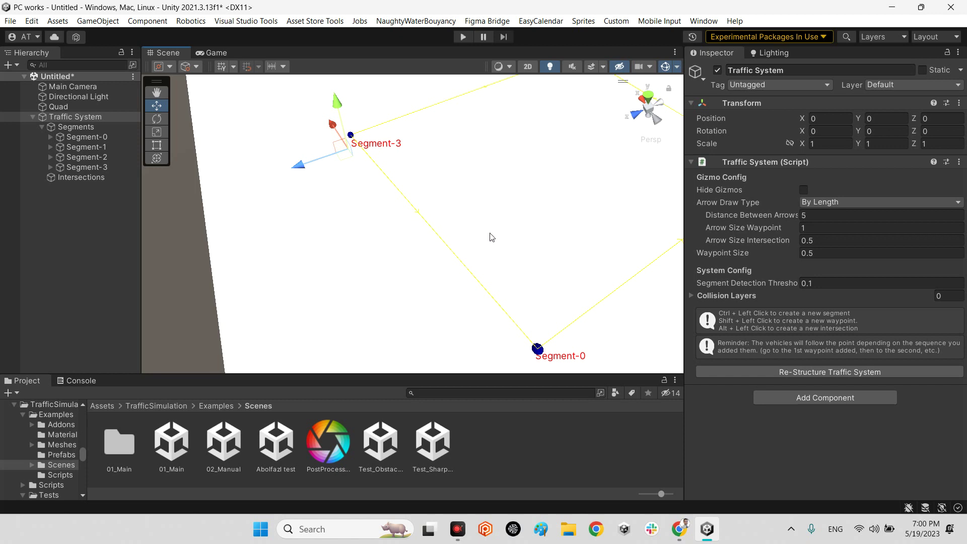
right_click_drag(491, 237, 361, 103)
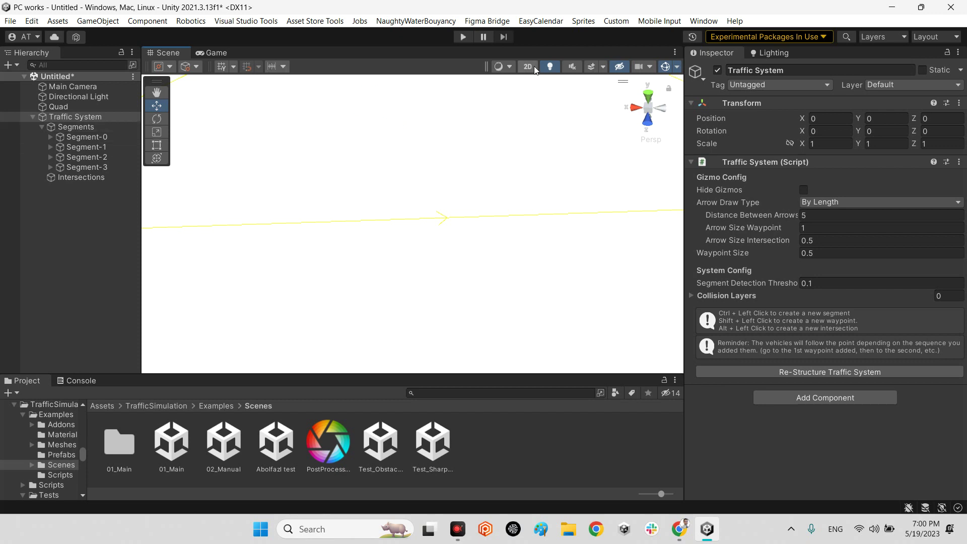
left_click(550, 66)
mouse_move(509, 259)
right_mouse_down()
mouse_move(532, 291)
mouse_move(524, 257)
right_mouse_up()
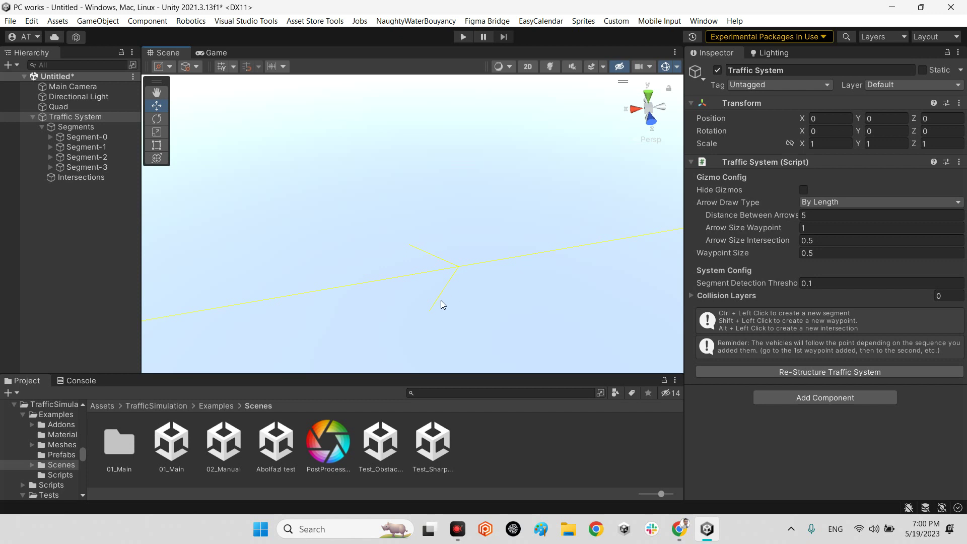
right_click_drag(447, 302, 372, 317)
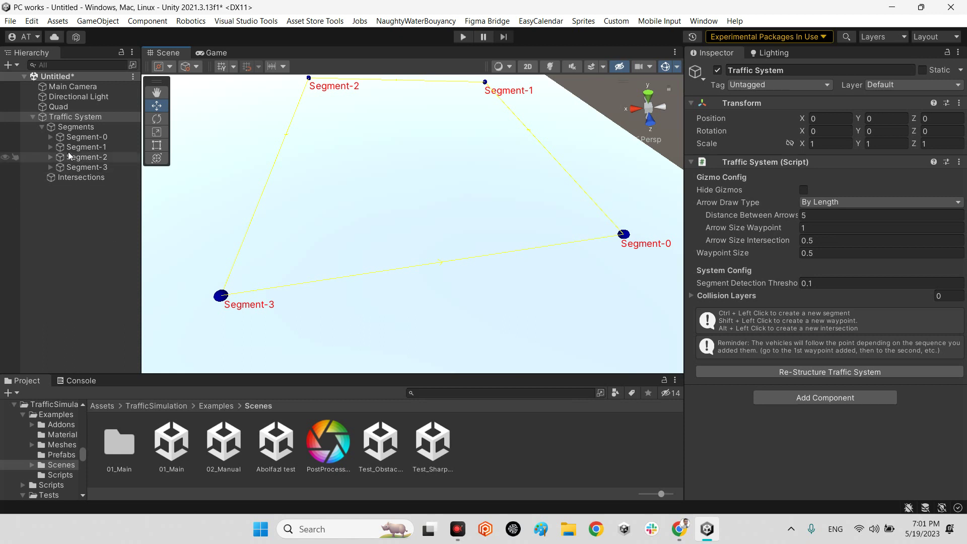
Step: Place four more Traffic System segments as corners of a second rectangle that overlaps the first loop
left_click(112, 129)
left_click_drag(483, 186, 317, 180, "alt")
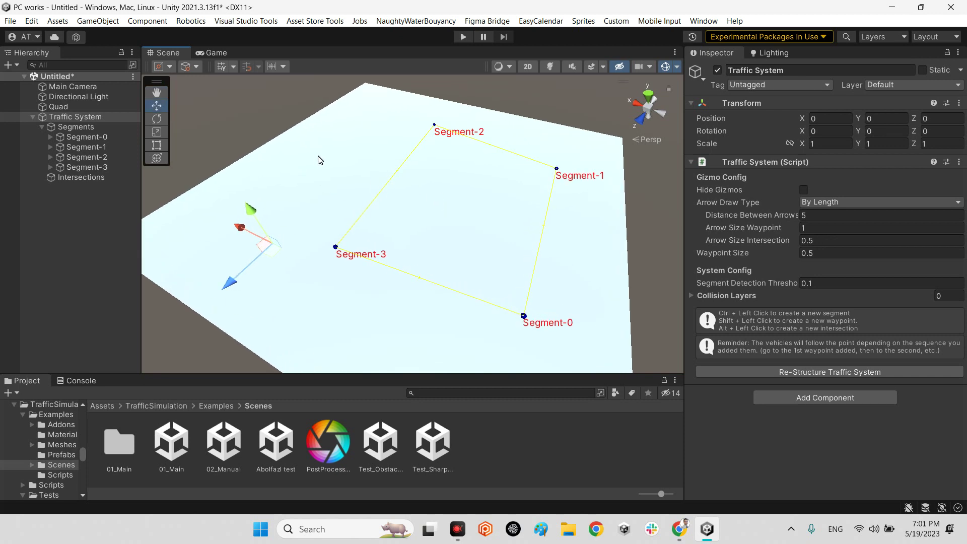
left_click(318, 156, "ctrl")
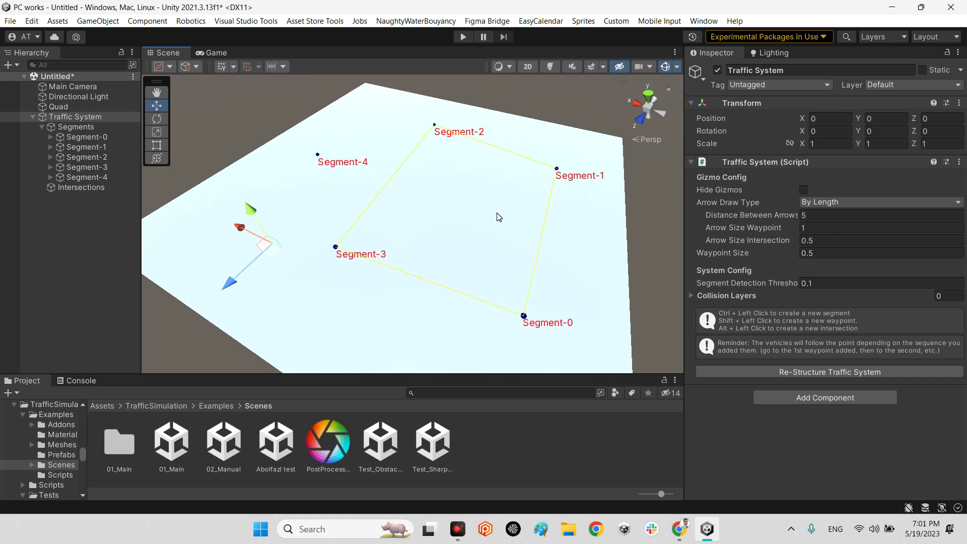
left_click(487, 204, "ctrl")
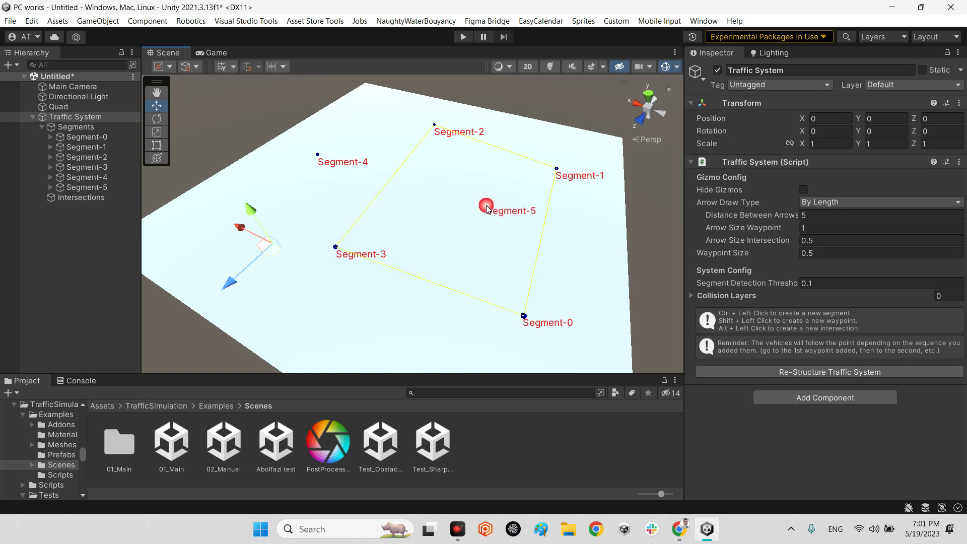
left_click(403, 340, "ctrl")
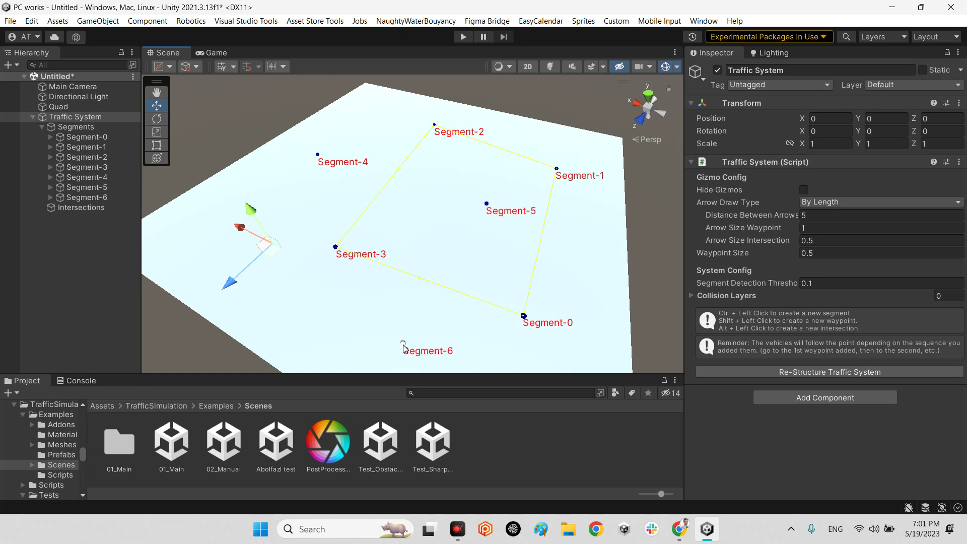
left_click(209, 242, "ctrl")
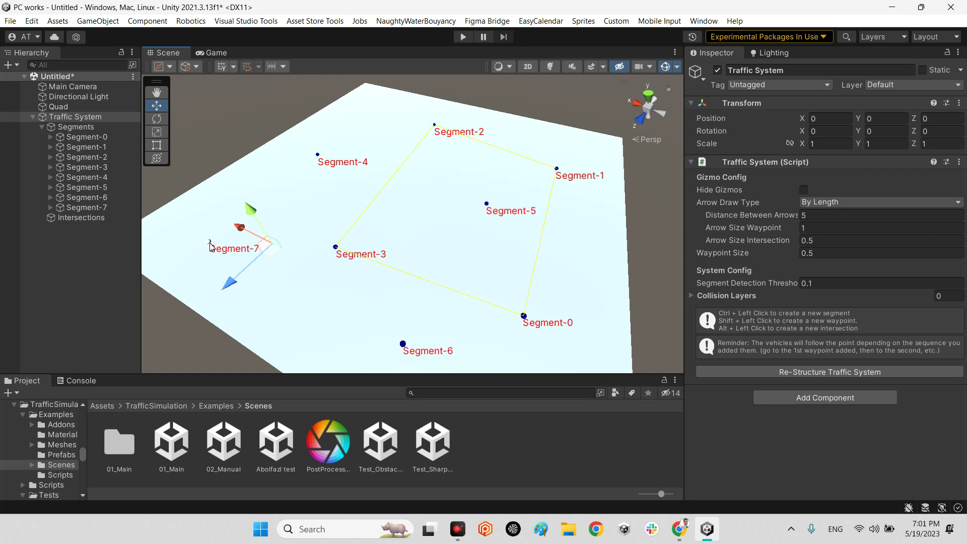
Step: Assign Segment-5 as Segment-4's next segment and Segment-6 as Segment-5's next segment
left_click(102, 179)
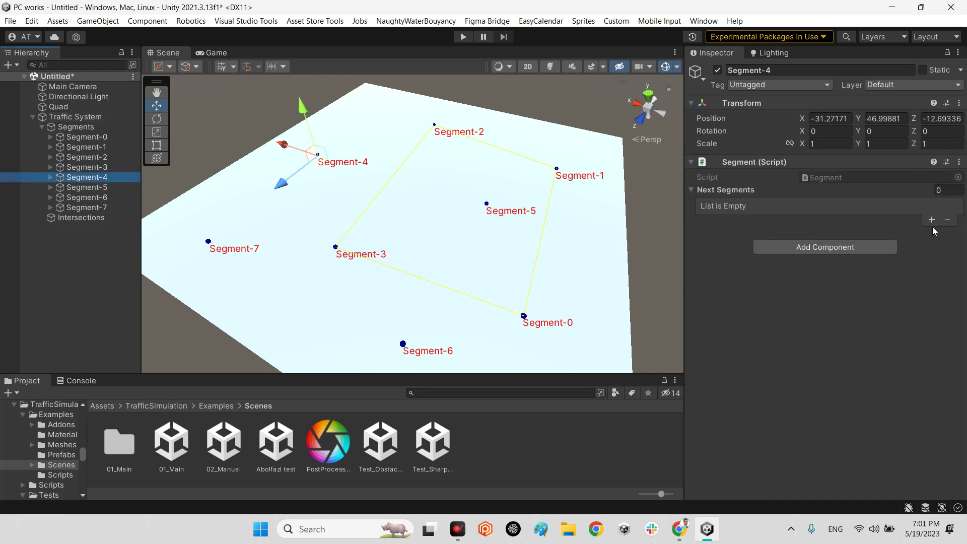
left_click(931, 221)
left_click_drag(108, 191, 856, 206)
left_click(87, 187)
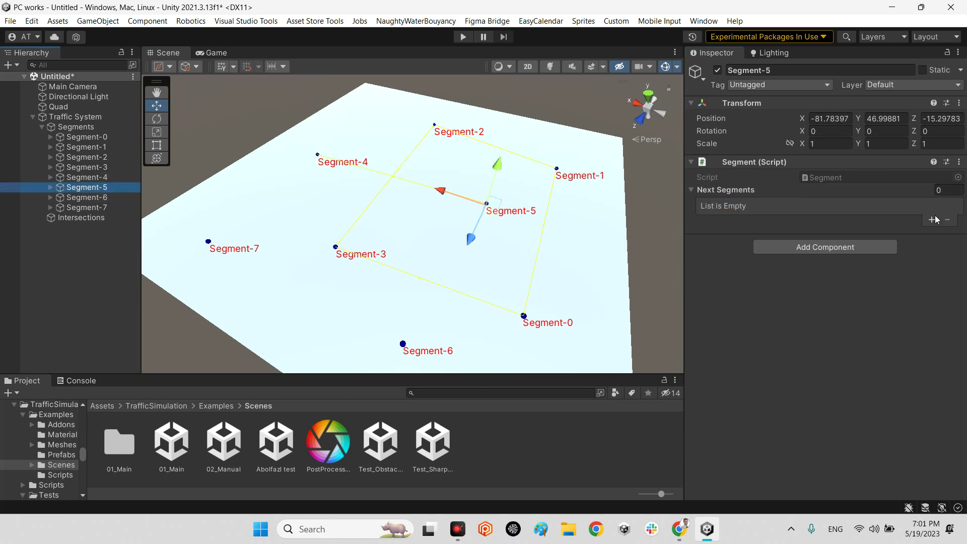
left_click(932, 219)
left_click_drag(86, 198, 831, 208)
Step: Add one Next Segments entry to Segment-6 and assign Segment-7 to it
left_click(87, 198)
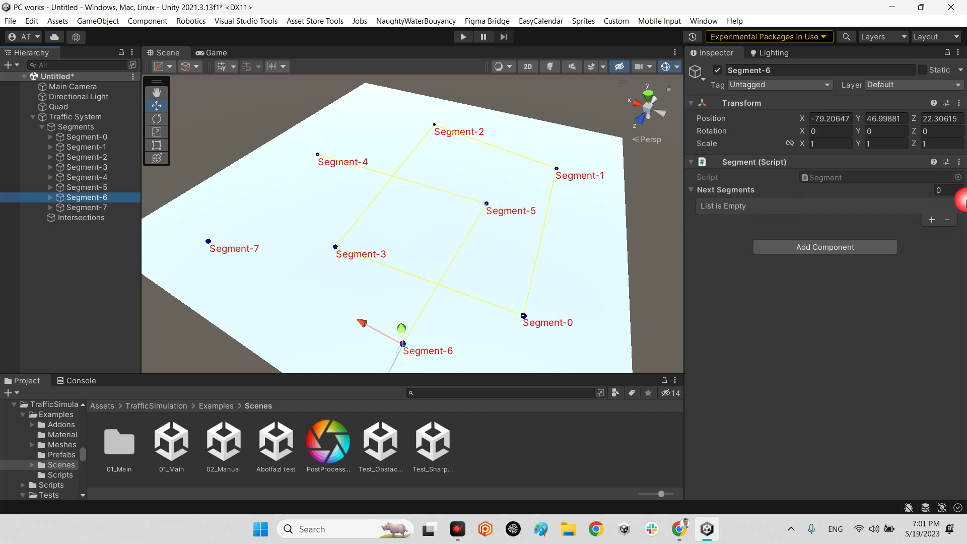
left_click(932, 220)
left_click_drag(86, 208, 853, 210)
Step: Add one Next Segments entry to Segment-7 and assign Segment-4 to it to close the second loop
left_click(125, 207)
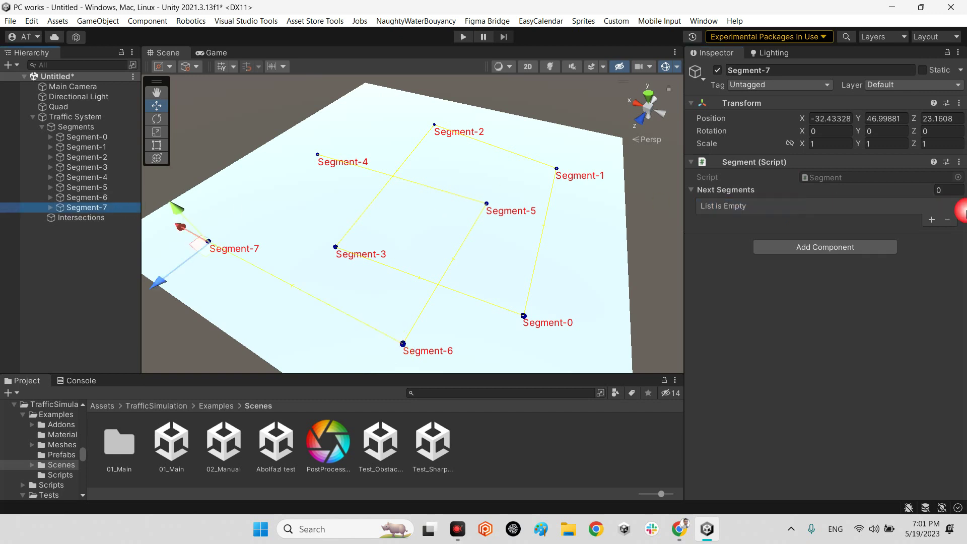
left_click(931, 220)
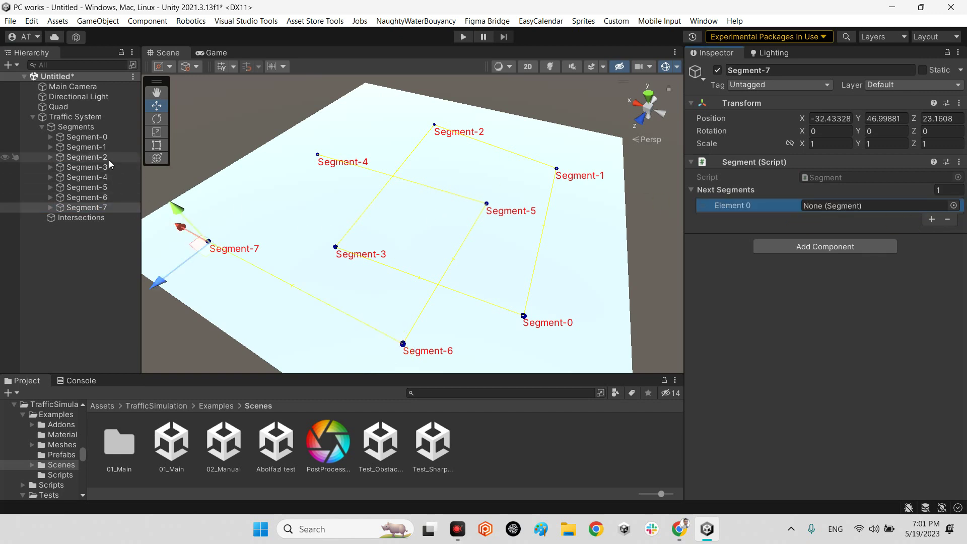
left_click_drag(85, 177, 854, 206)
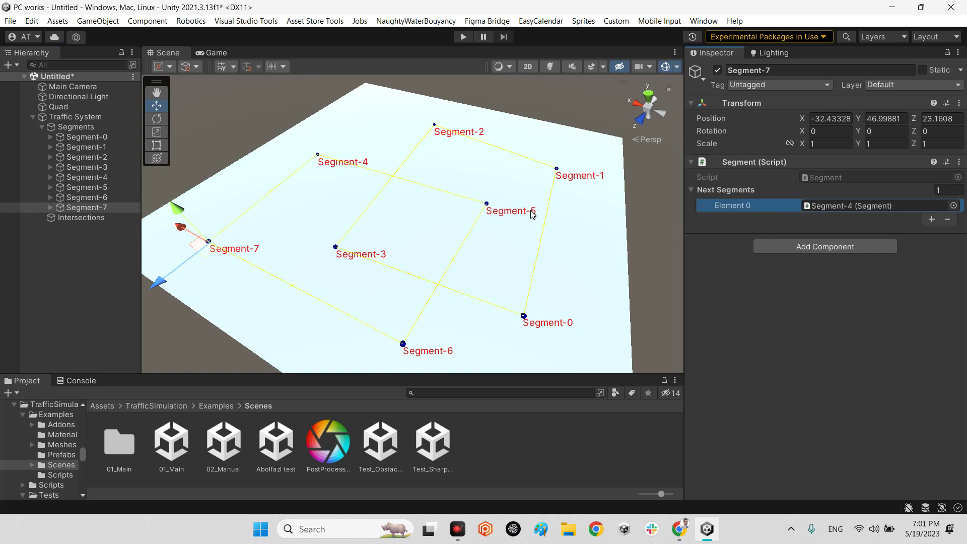
Step: Create a Traffic System intersection where the line from Segment-5 to Segment-6 crosses the line between Segment-3 and Segment-0
right_click_drag(490, 252, 440, 244)
key("w")
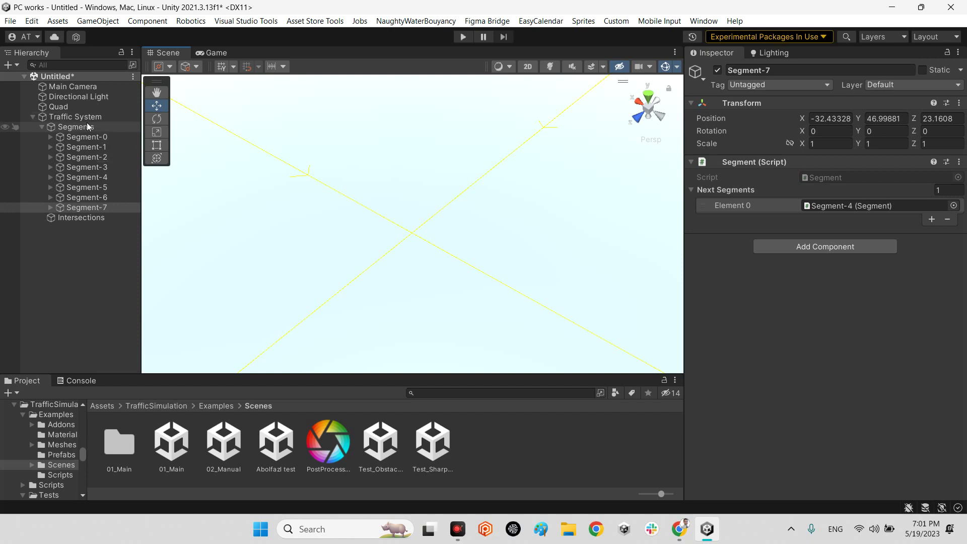
left_click(57, 119)
mouse_move(427, 247)
right_mouse_down()
mouse_move(455, 244)
mouse_move(458, 226)
mouse_move(420, 264)
right_mouse_up()
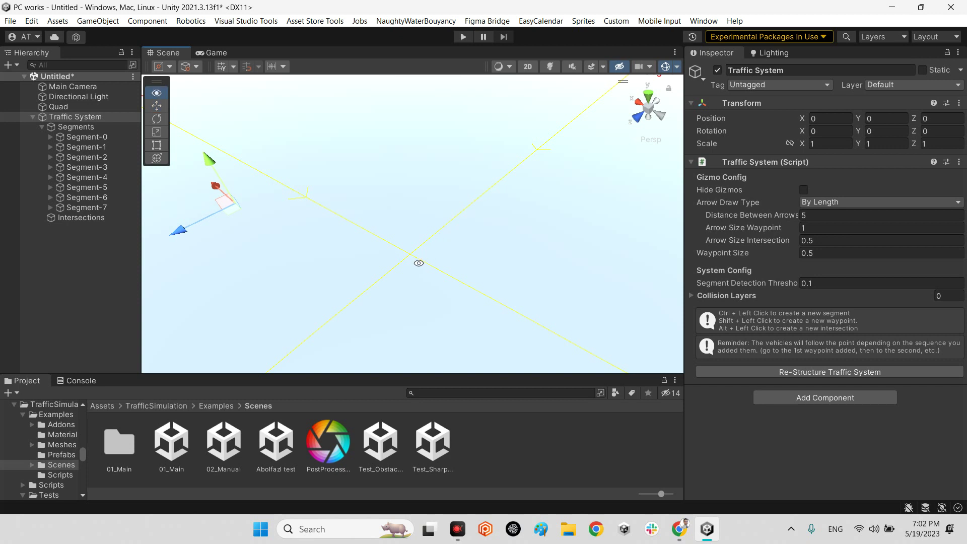
left_click(418, 262, "alt")
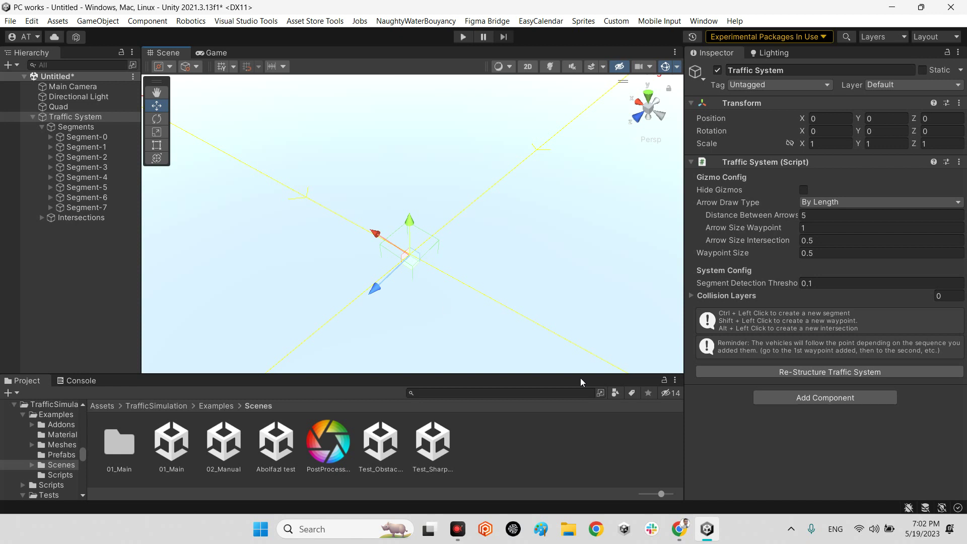
right_click_drag(478, 223, 488, 367)
left_click_drag(395, 234, 396, 242)
key("ctrl+z")
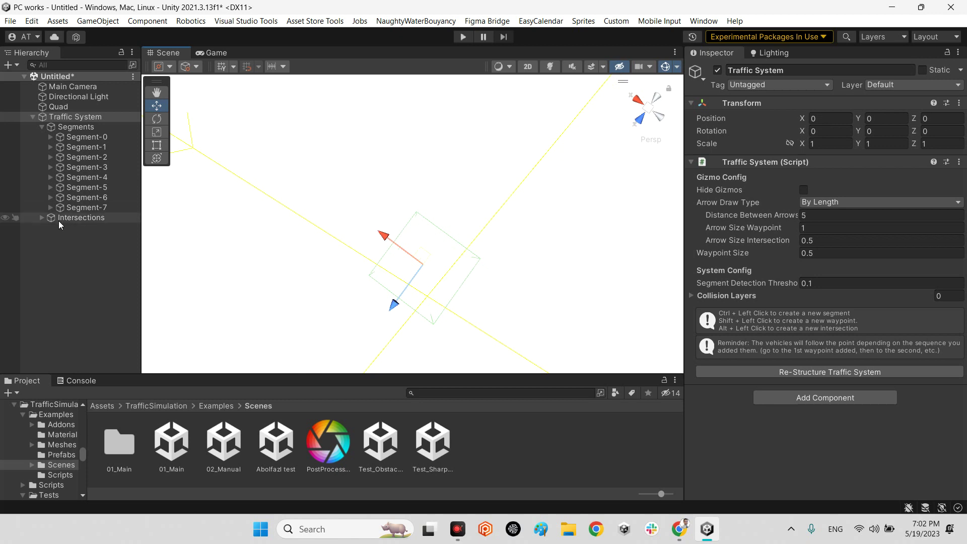
Step: Move Intersection-0 onto the exact crossing point of the two segment lines, at about X -80.02, Z 9.98
left_click(41, 217)
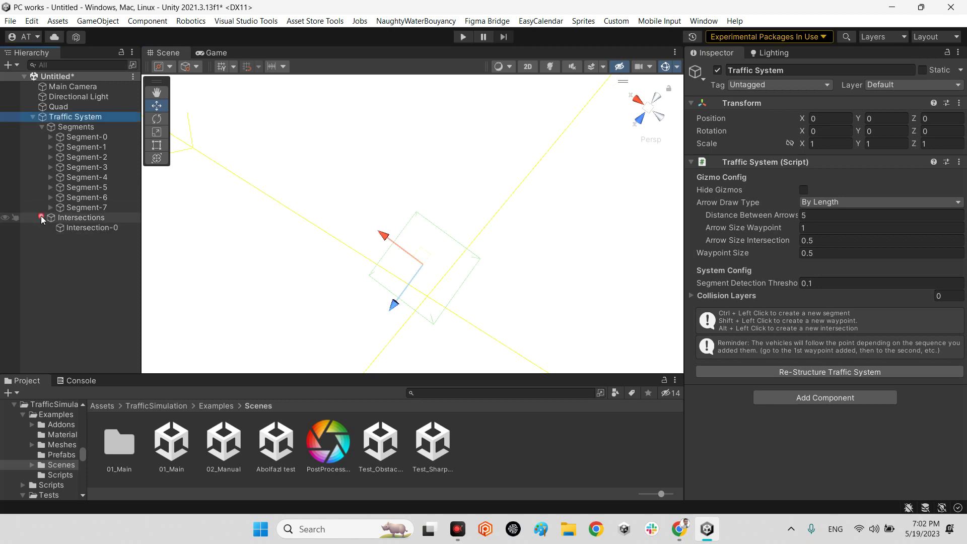
left_click(74, 227)
right_click_drag(389, 255, 403, 244)
scroll(403, 244, "down", 3)
middle_click_drag(388, 244, 384, 229)
left_click_drag(387, 207, 393, 207)
left_click_drag(400, 270, 395, 279)
right_click_drag(480, 256, 490, 131)
key("w")
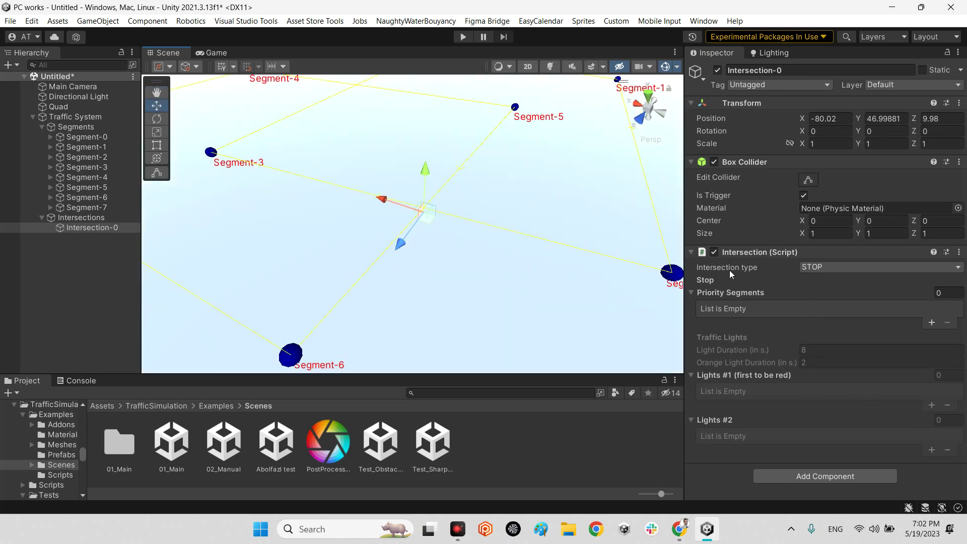
Step: Set Intersection-0's intersection type to TRAFFIC_LIGHT and look over the directions of the lines meeting there
left_click(844, 268)
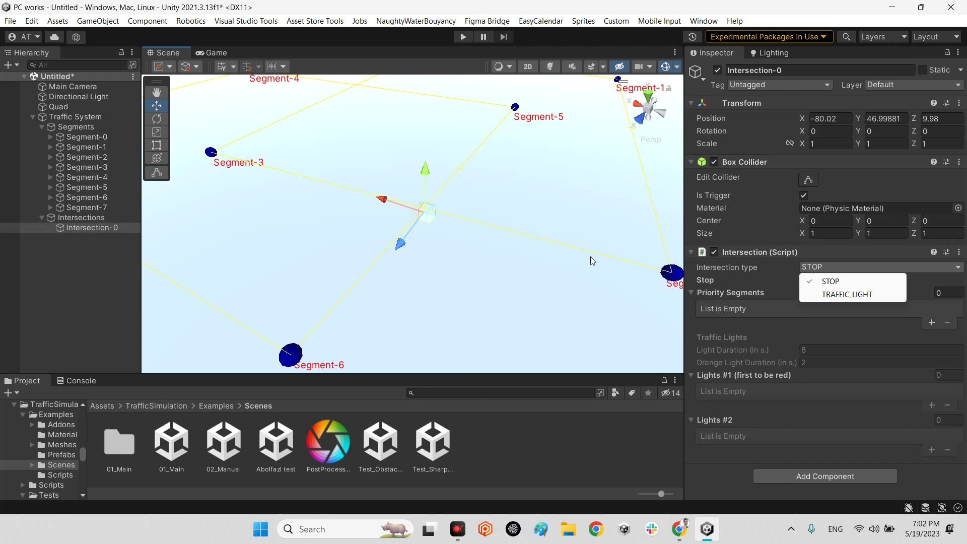
left_click(827, 295)
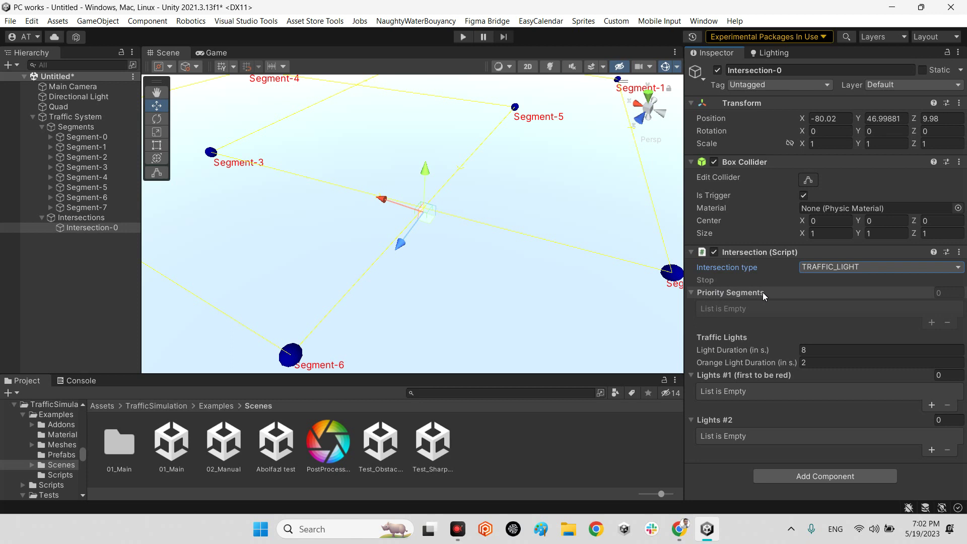
right_click_drag(488, 220, 454, 323)
key("w")
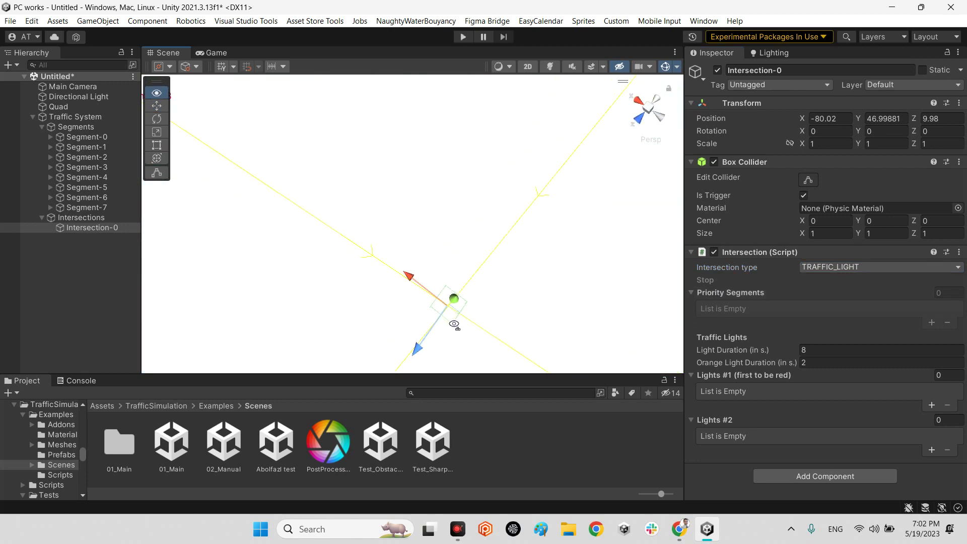
left_click_drag(454, 325, 492, 231, "alt")
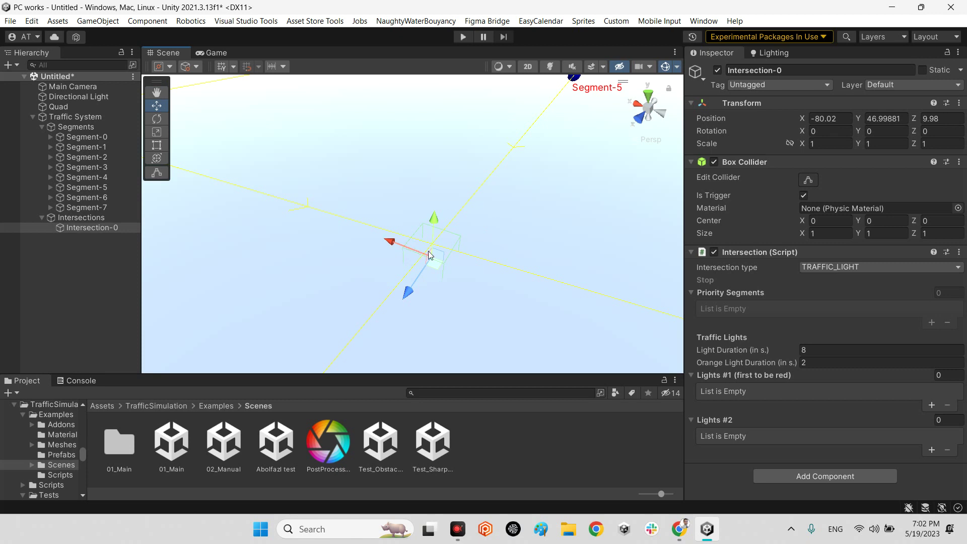
left_click_drag(430, 254, 511, 240, "alt")
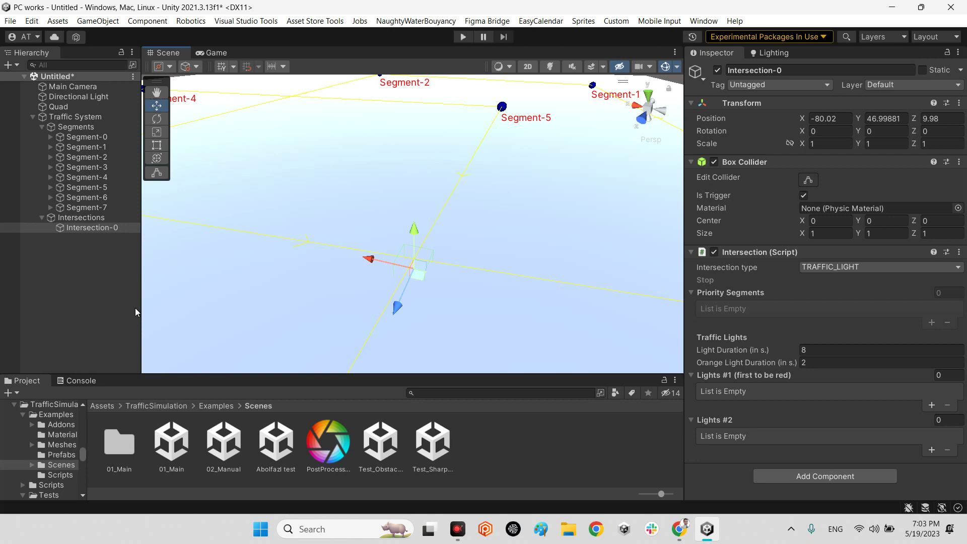
Step: Open the 01_Main example scene, discarding the unsaved changes in the untitled scene
left_click(172, 443)
double_click(172, 443)
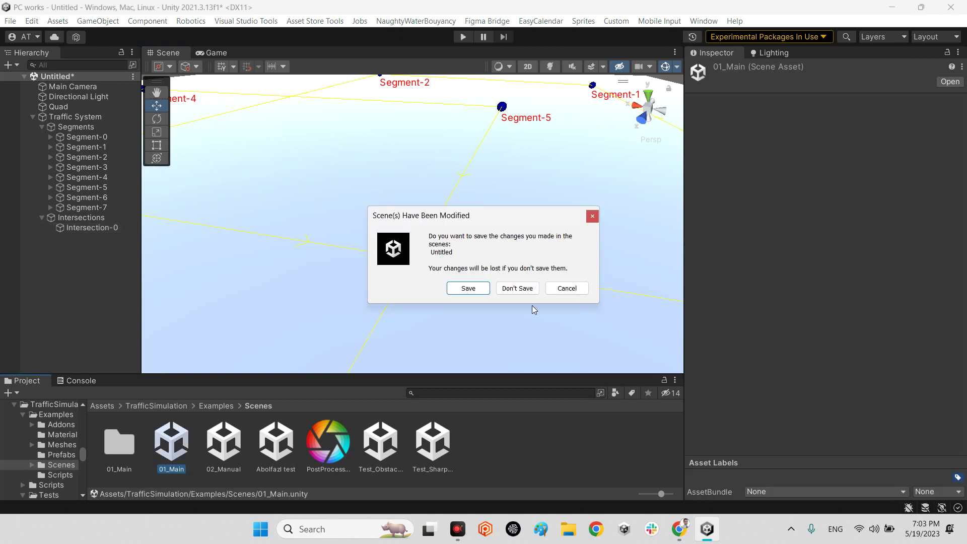
left_click(517, 288)
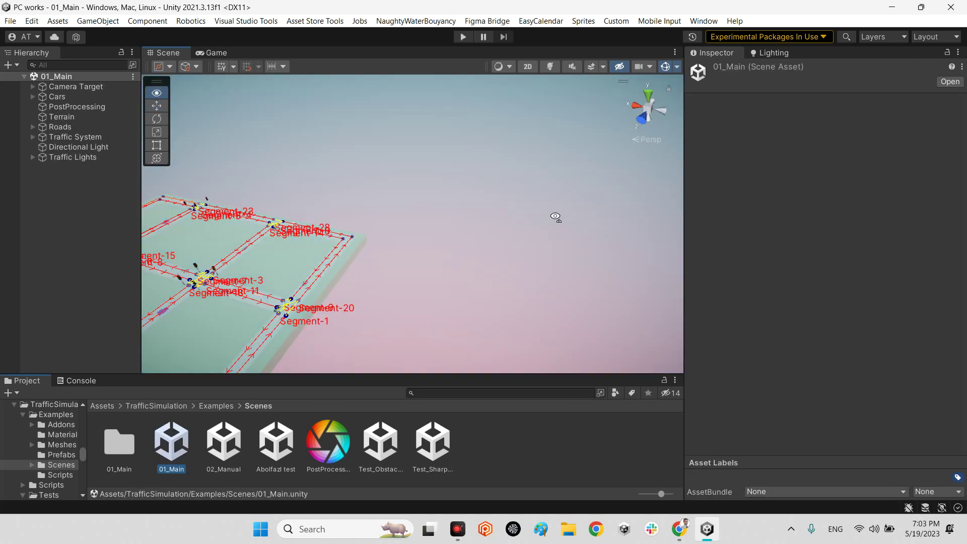
Step: Examine how waypoints and direction arrows lead both lanes around the road corner near Segment-12 and Segment-31
right_click_drag(505, 223, 370, 179)
key("w")
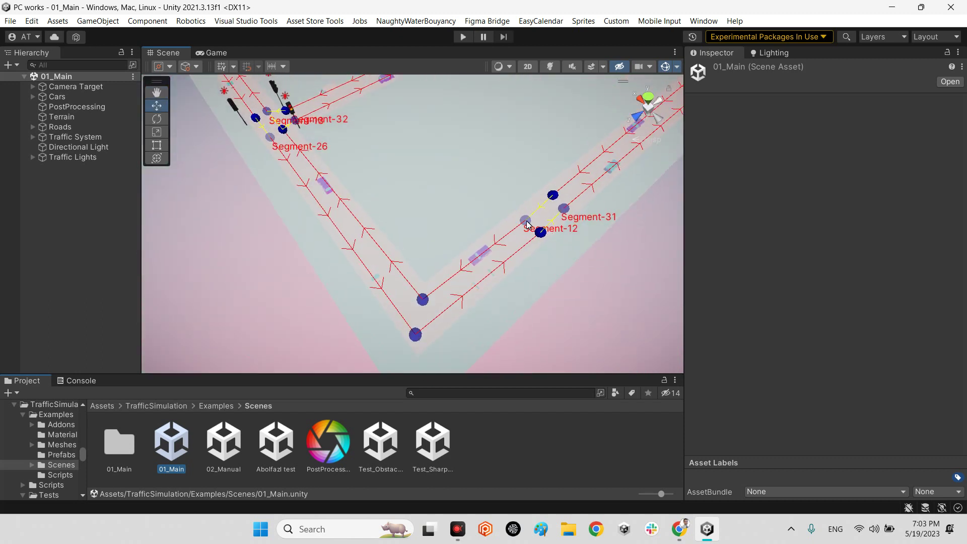
key("w")
right_click_drag(524, 227, 499, 271)
key("s")
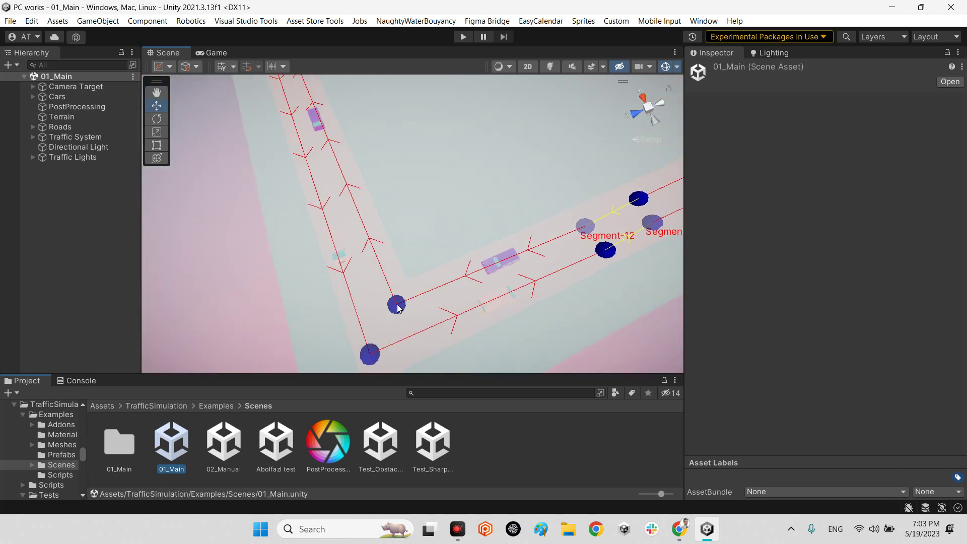
mouse_move(401, 311)
right_mouse_down()
mouse_move(416, 300)
mouse_move(402, 302)
right_mouse_up()
key("s")
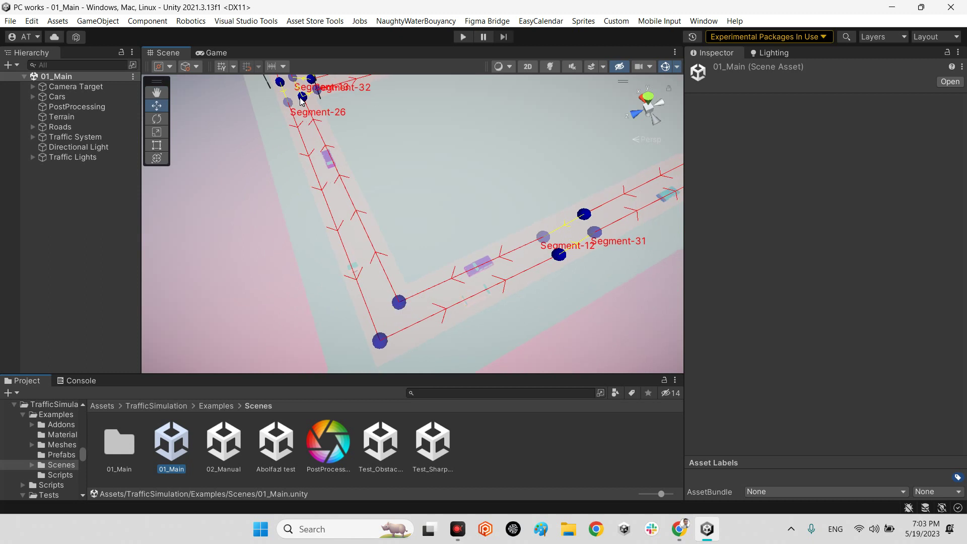
scroll(372, 307, "up", 6)
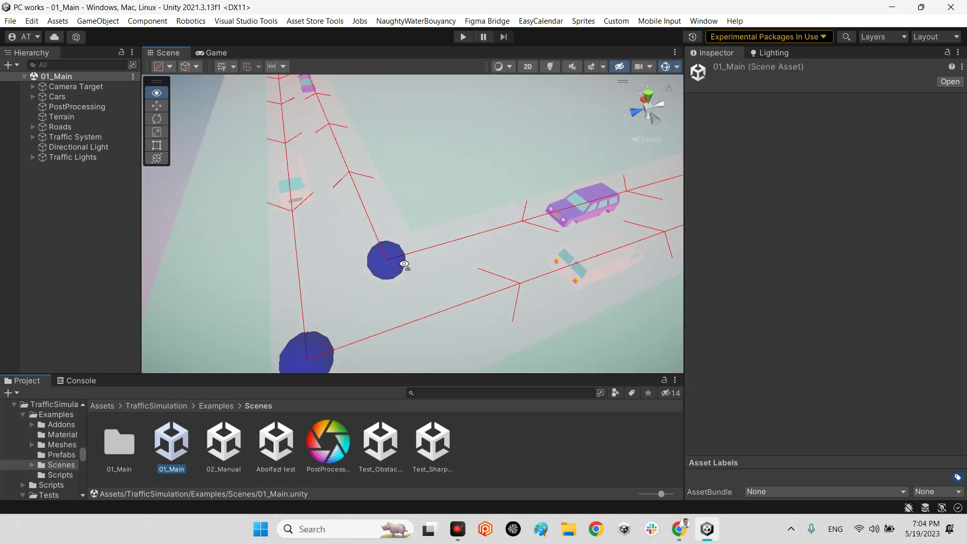
right_click_drag(405, 249, 427, 234)
key("s")
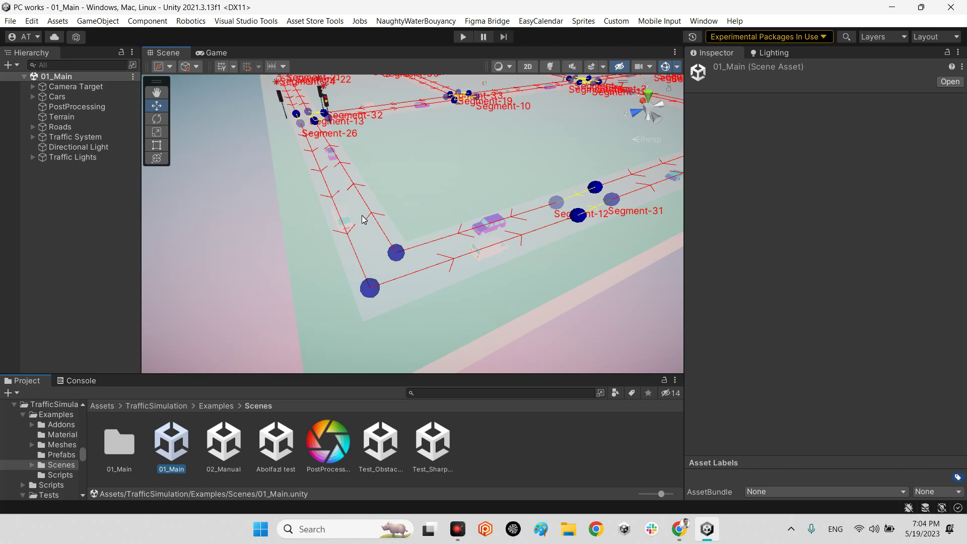
Step: Find Intersection-1 under the Traffic System's Intersections, view it in the scene, and collapse its Box Collider settings
right_click_drag(313, 194, 500, 257)
key("w")
key("w")
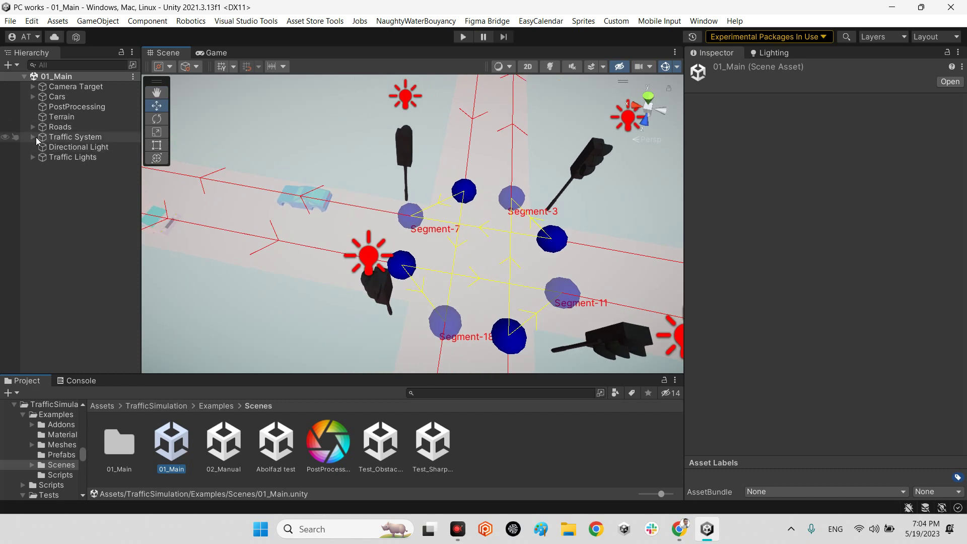
left_click(32, 137)
left_click(42, 157)
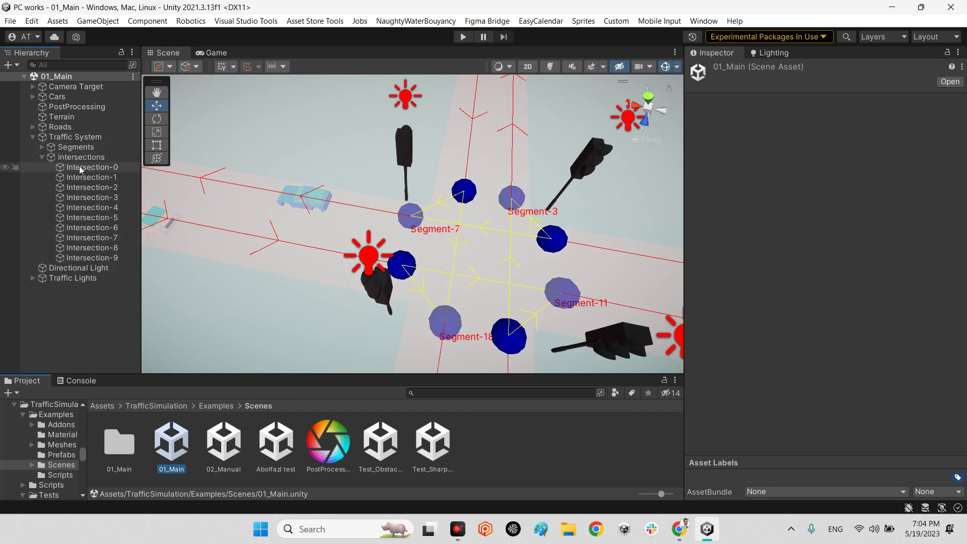
left_click(81, 167)
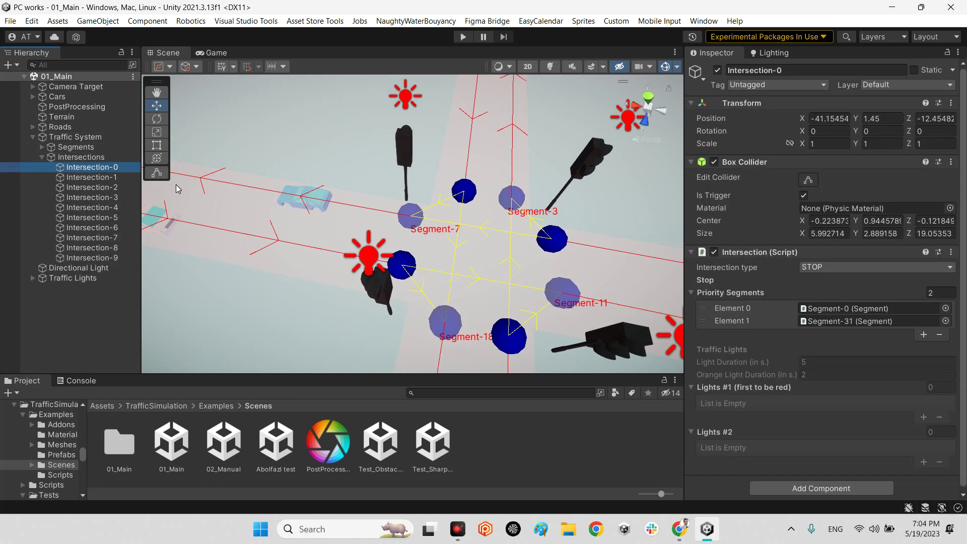
double_click(99, 177)
key("w")
right_click_drag(444, 291, 553, 332)
left_click(743, 161)
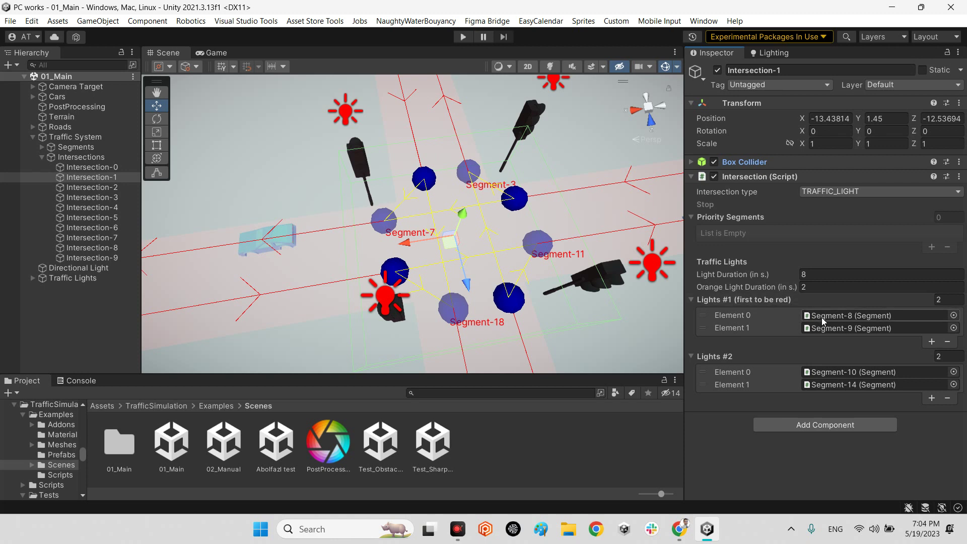
Step: Examine the roads entering Intersection-1 against the segments in its Lights #1 and Lights #2 lists
right_click_drag(473, 219, 31, 170)
key("s")
key("w")
key("a")
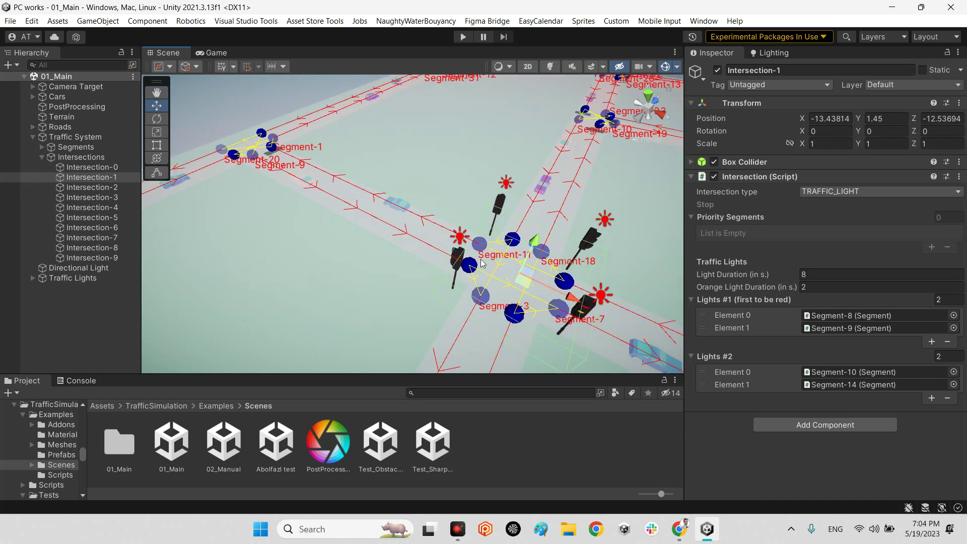
right_click_drag(472, 271, 608, 202)
key("w")
key("s")
right_click_drag(487, 164, 508, 181)
key("f")
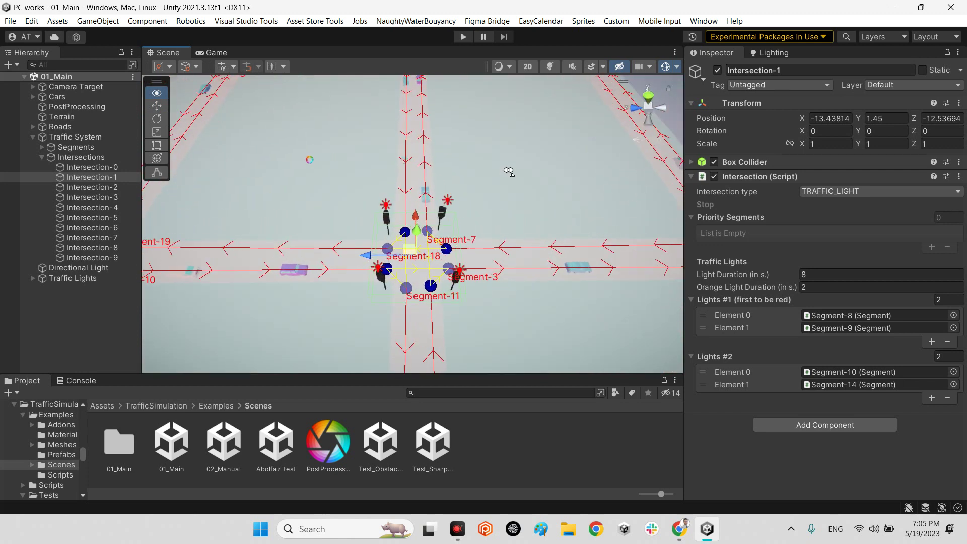
scroll(506, 211, "down", 5)
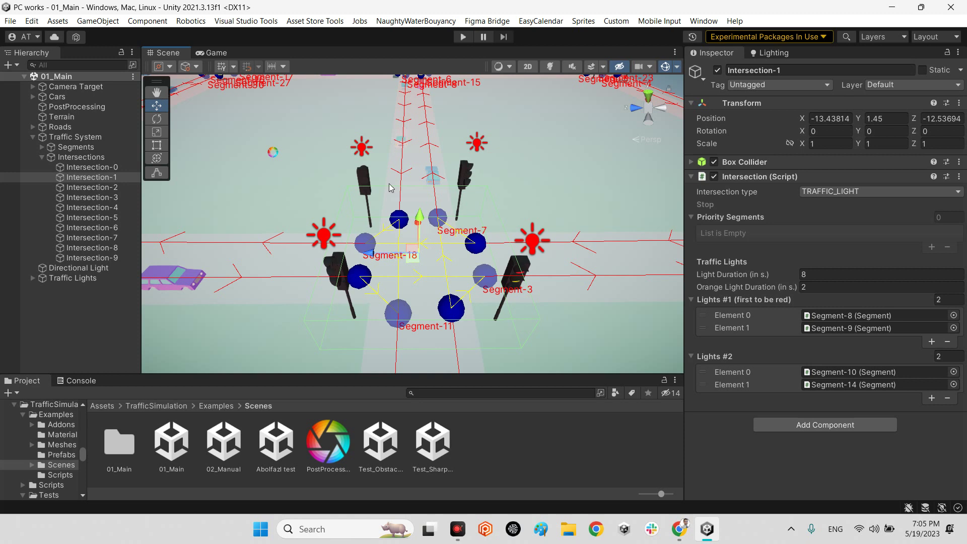
key("s")
right_click_drag(421, 205, 450, 366)
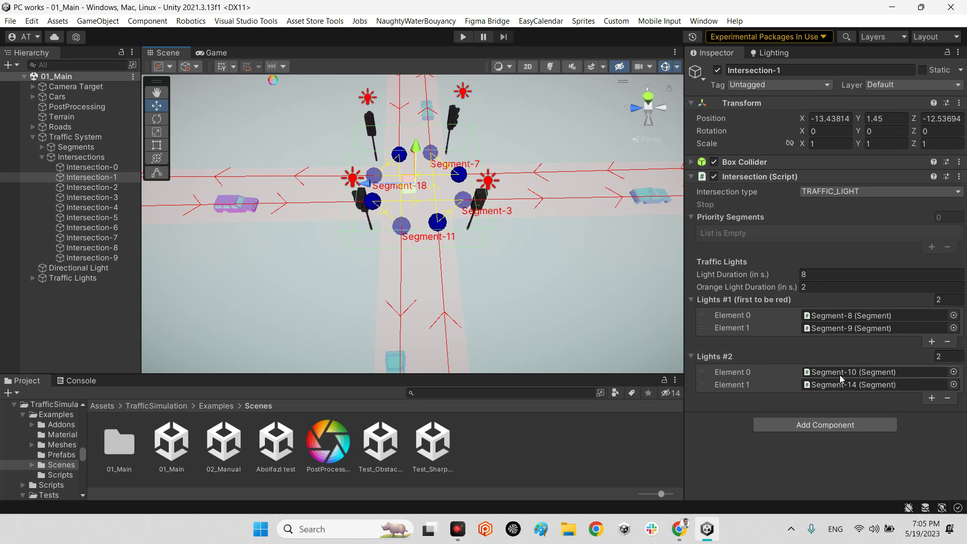
right_click_drag(471, 288, 292, 197)
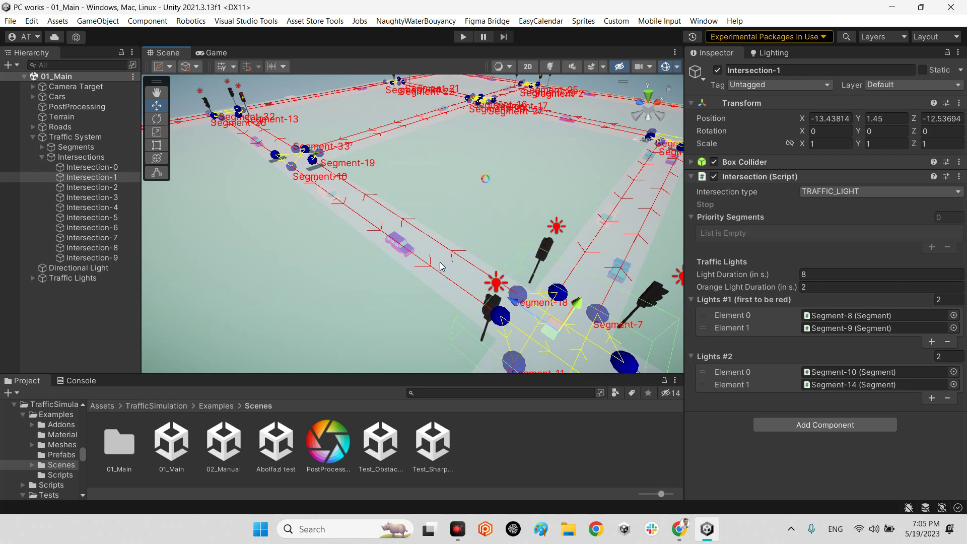
right_click_drag(505, 313, 604, 204)
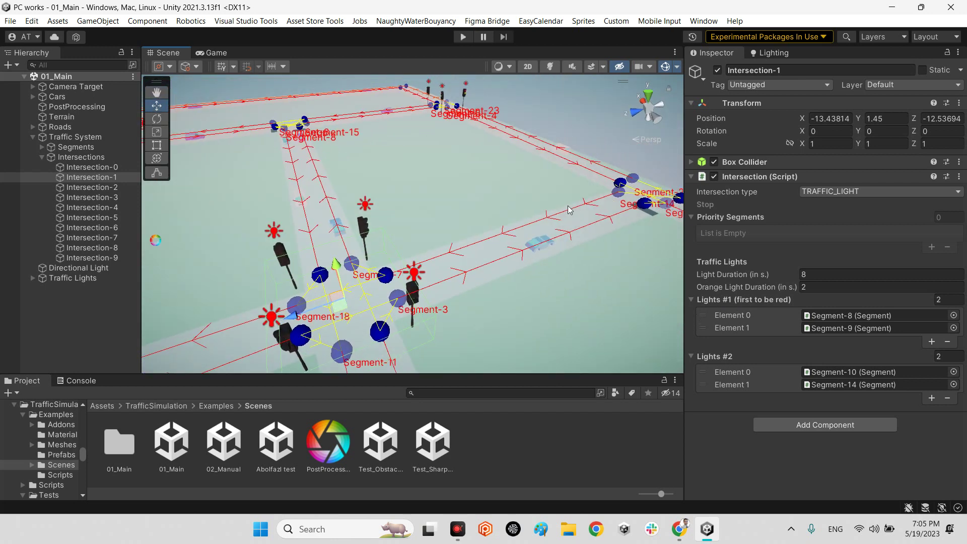
right_click_drag(432, 248, 347, 259)
key("w")
key("s")
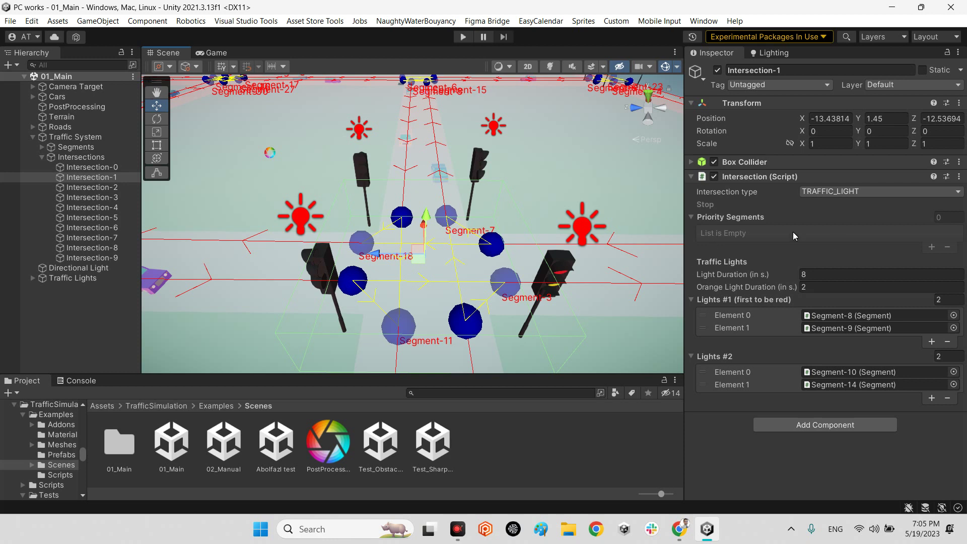
Step: Inspect Intersection-0's STOP configuration and compare its priority segments with the roads that meet there
left_click(101, 167)
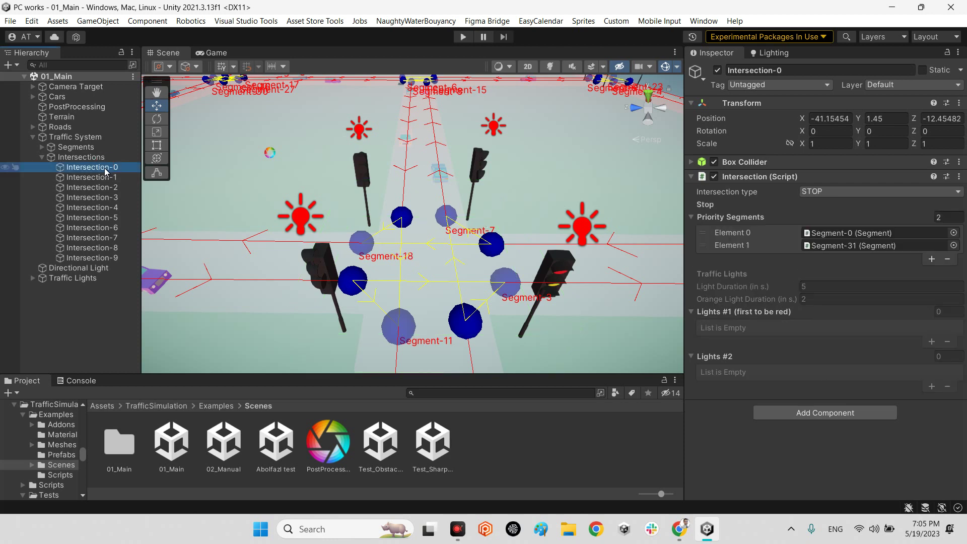
key("f")
right_click_drag(445, 242, 445, 291)
key("w")
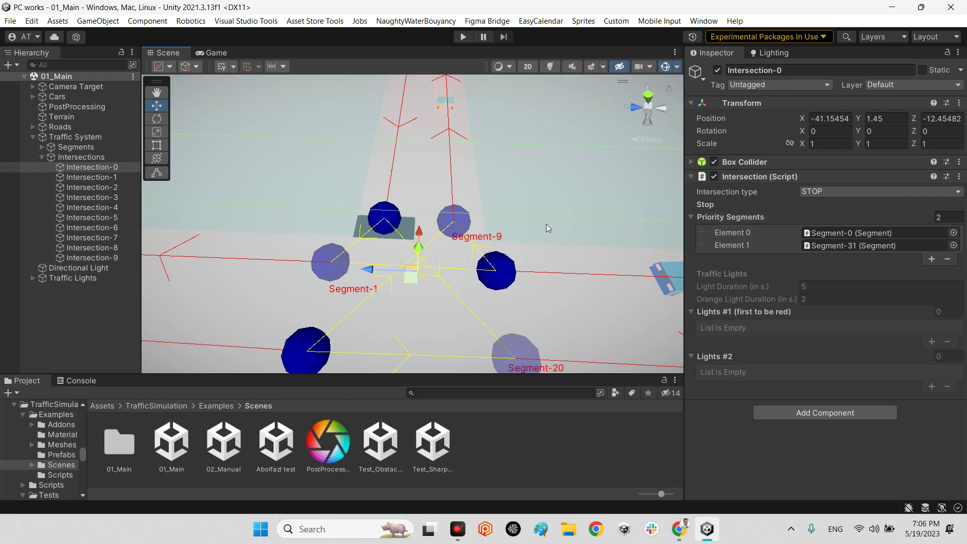
right_click_drag(461, 276, 568, 241)
key("s")
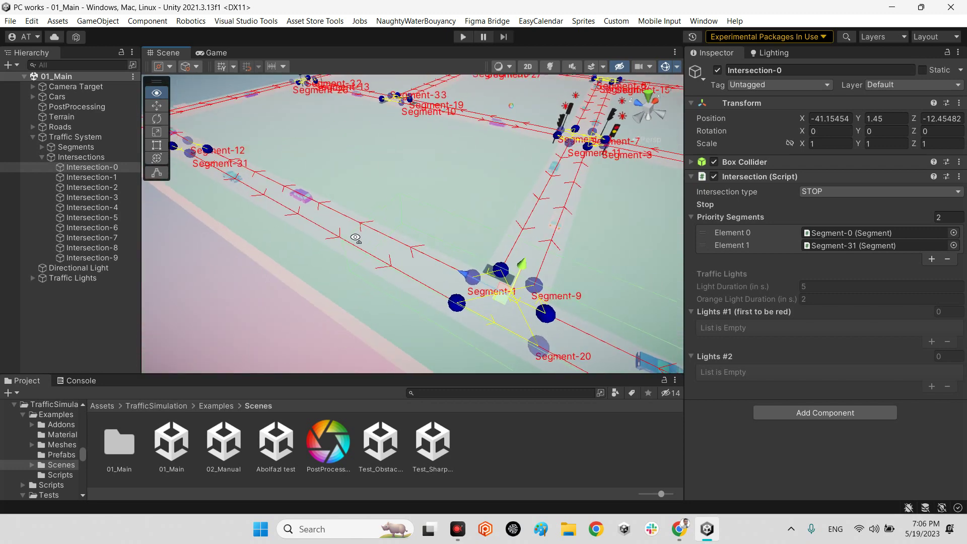
Step: Examine the main-road and side-road lanes meeting at Intersection-0 from several angles against its priority segments Segment-0 and Segment-31
right_click_drag(354, 236, 344, 278)
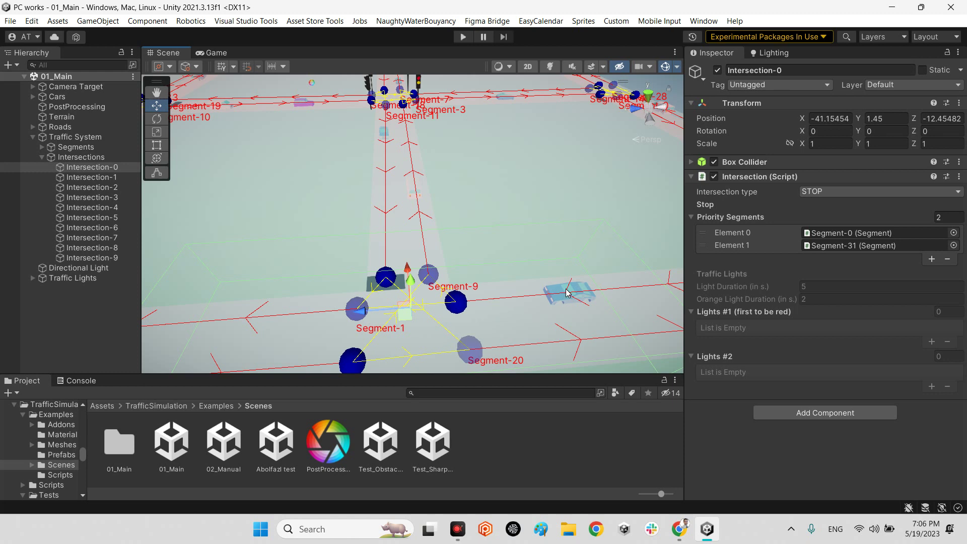
right_click_drag(572, 296, 603, 237)
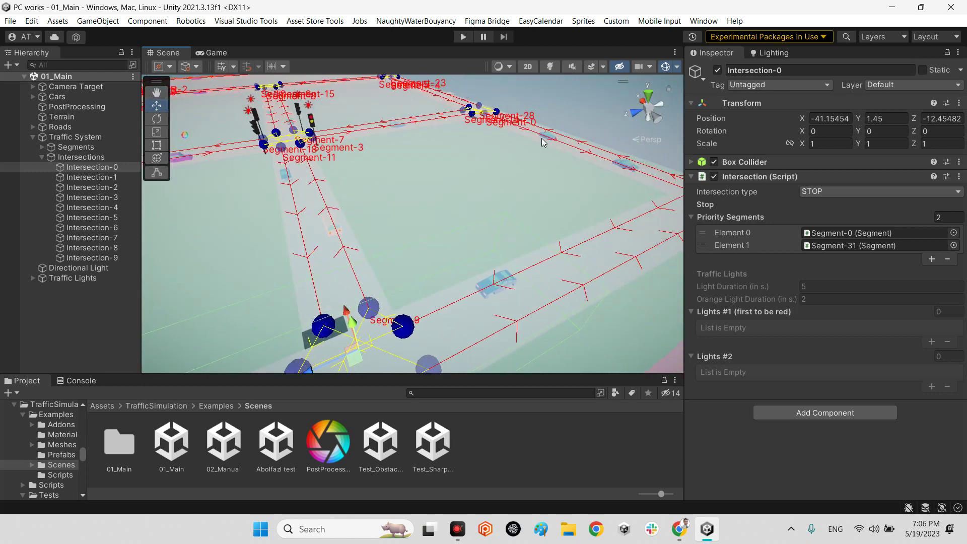
right_click_drag(512, 125, 584, 254)
right_click_drag(513, 256, 296, 292)
right_click_drag(409, 303, 361, 269)
right_click_drag(267, 171, 346, 225)
right_click_drag(245, 236, 351, 299)
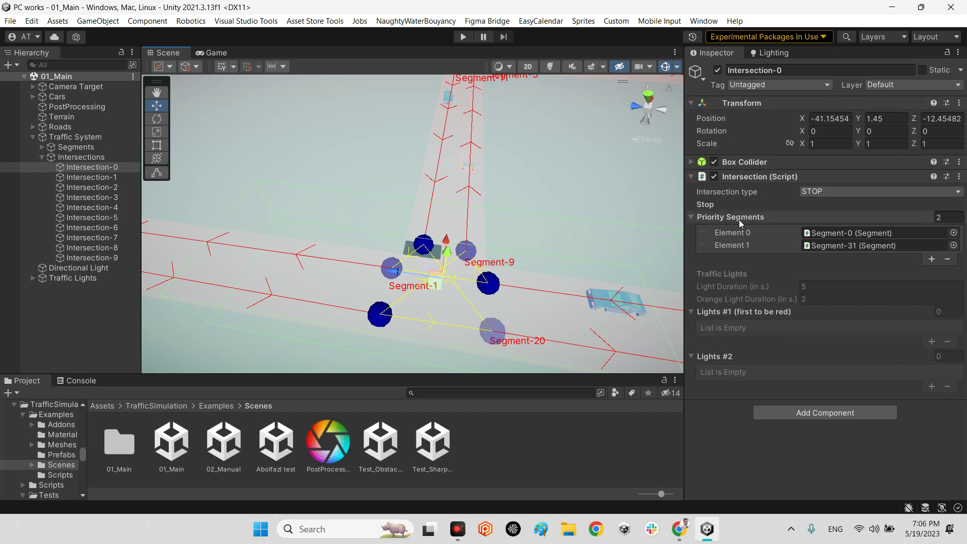
Step: Inspect the Next Segments lists of several segments under the Traffic System, including Segment-0, Segment-1 and Segment-5
left_click(42, 157)
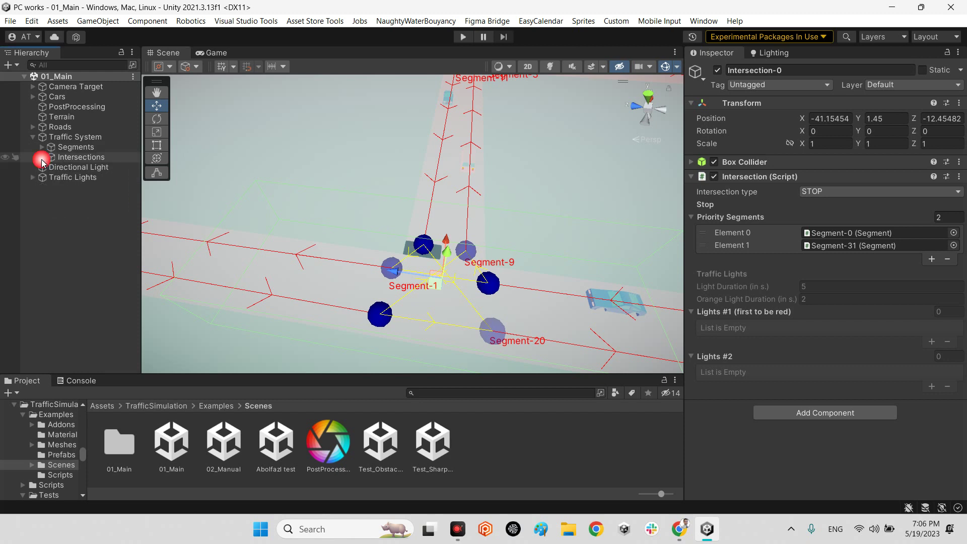
left_click(42, 147)
left_click(81, 157)
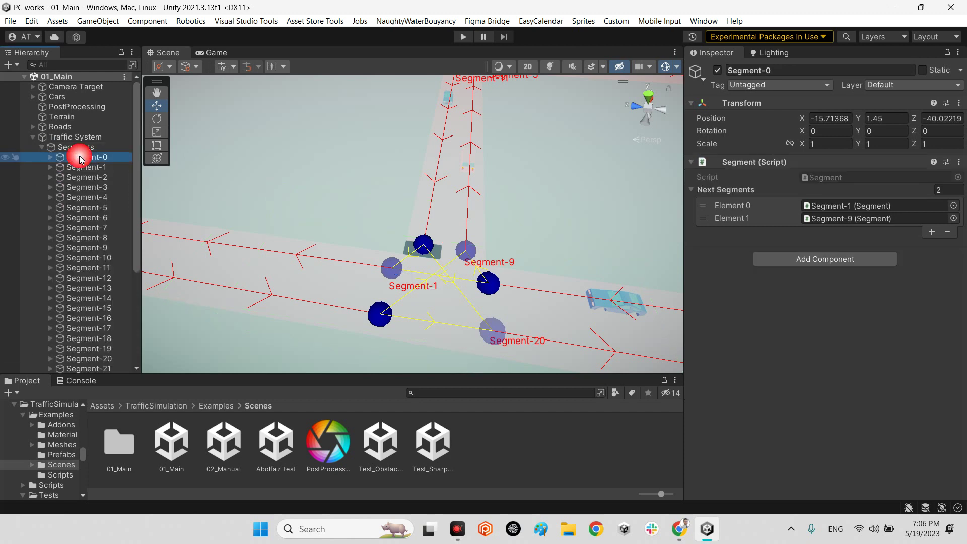
left_click(100, 170)
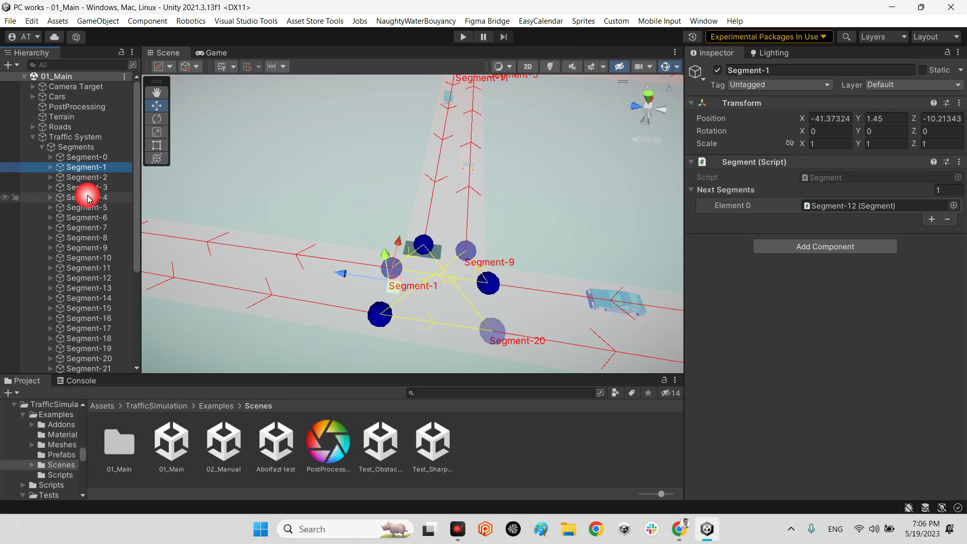
left_click(87, 197)
left_click(91, 211)
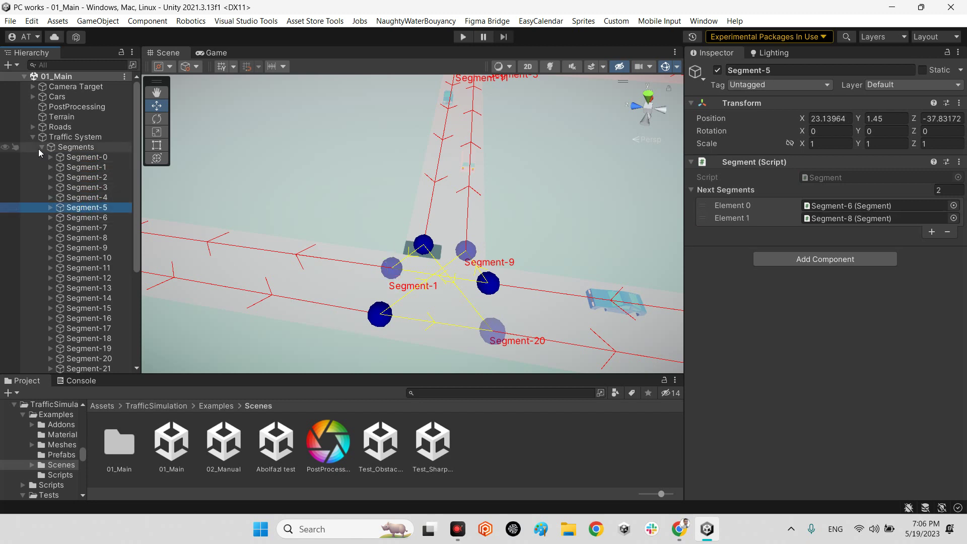
left_click(42, 147)
Step: Inspect the first road-tile in the Roads group and collapse the group again
left_click(33, 127)
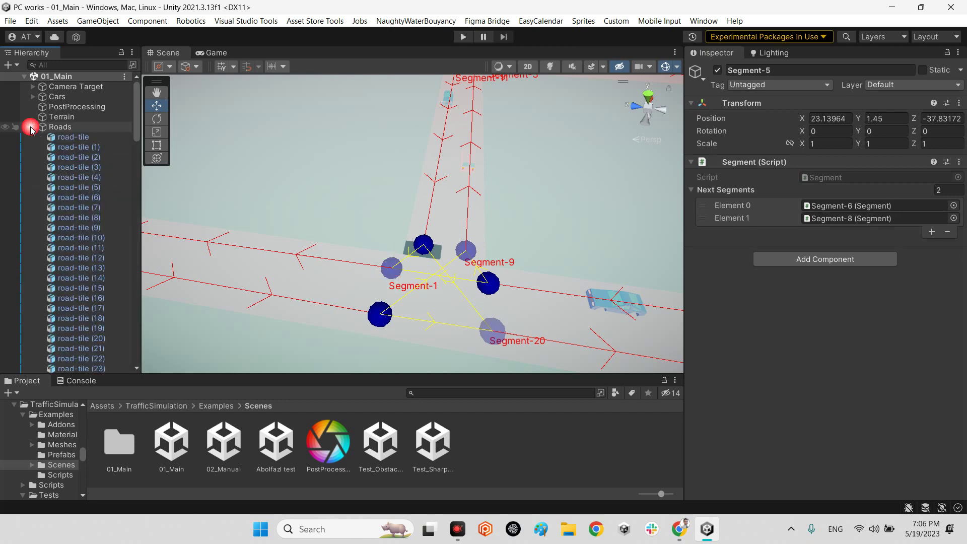
left_click(57, 137)
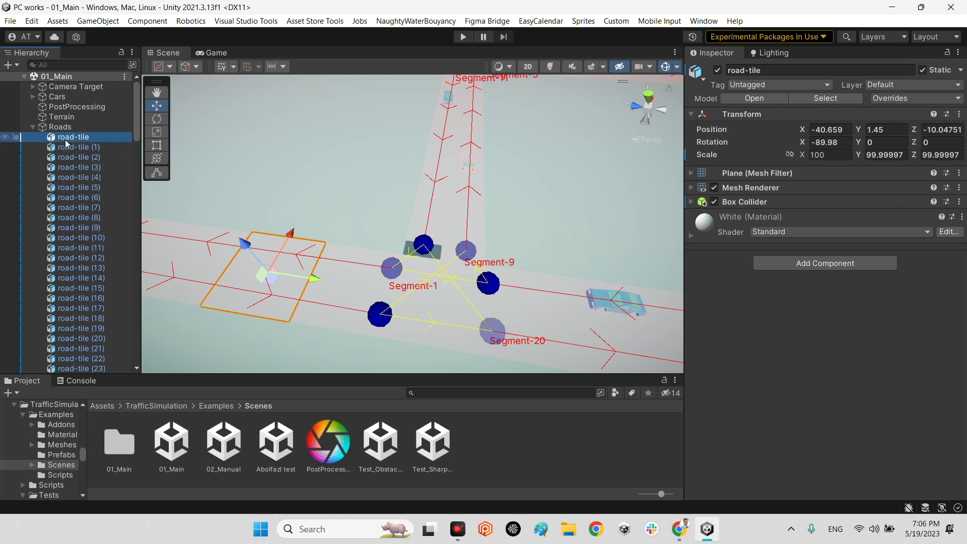
left_click(33, 128)
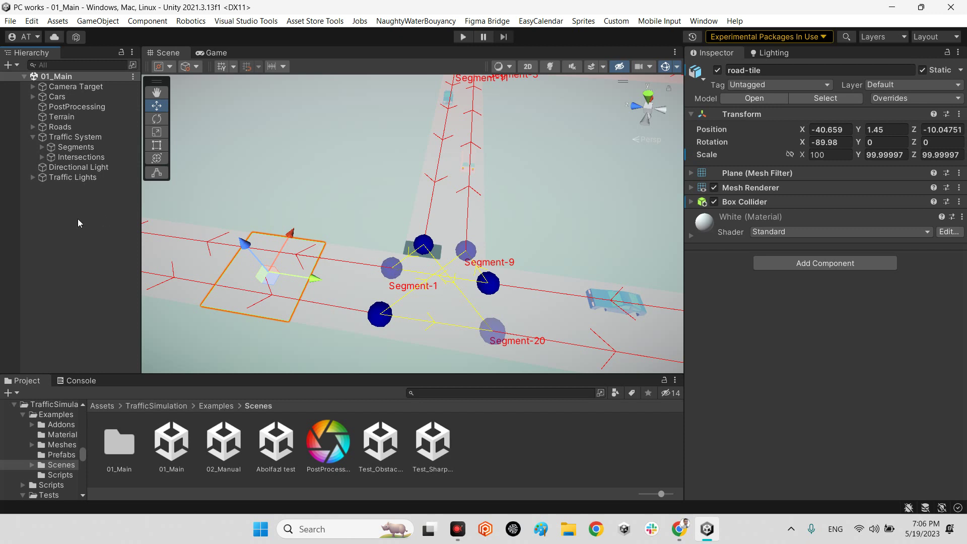
Step: Run the simulation in a maximized Game view, watch the traffic across the whole map, and restore the editor layout
left_click(216, 53)
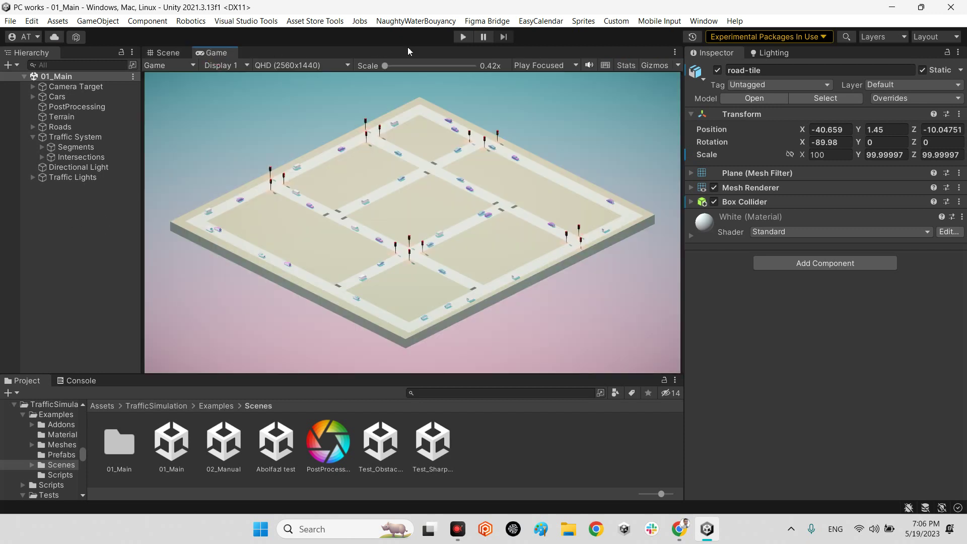
double_click(223, 51)
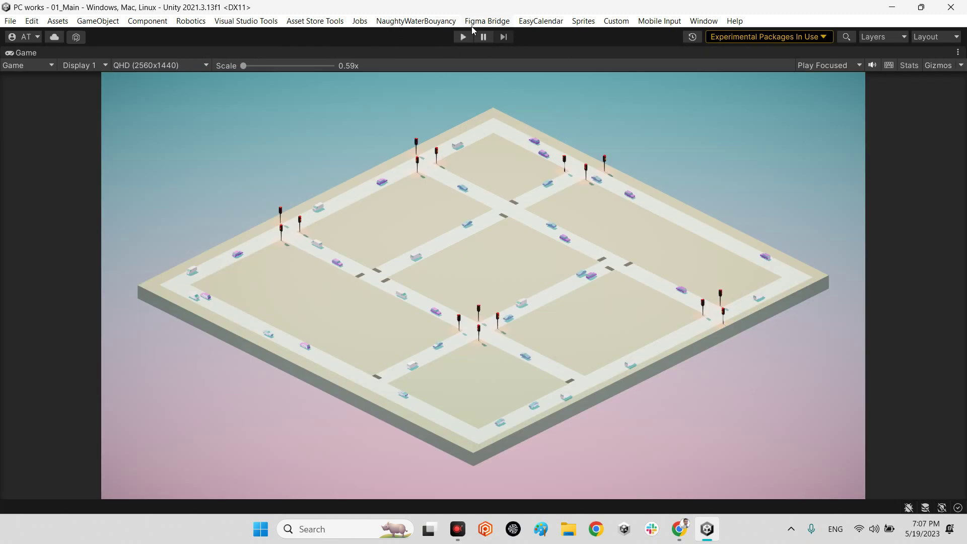
left_click(463, 37)
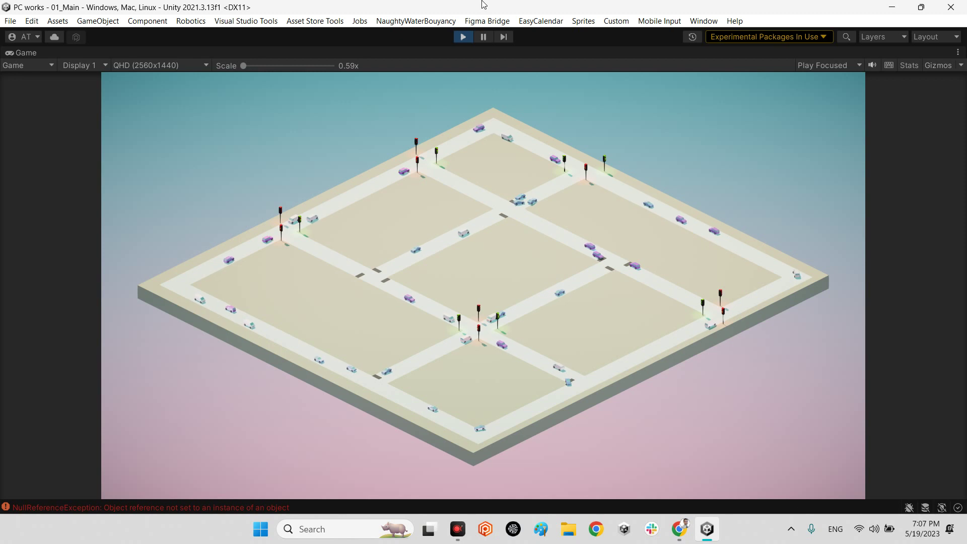
double_click(10, 52)
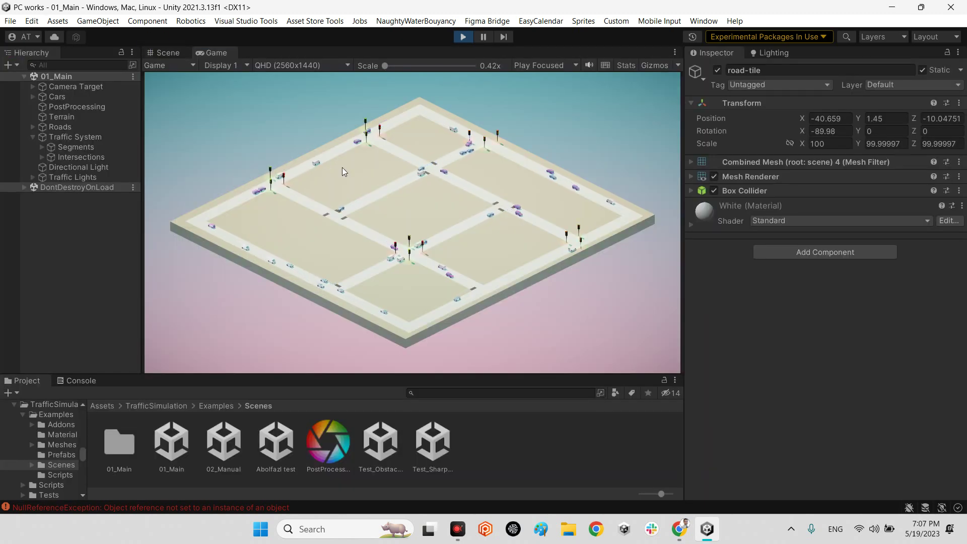
Step: Watch the running cars in a maximized Scene view at the stop intersection beside Segment-1, Segment-9 and Segment-20
left_click(163, 53)
double_click(164, 53)
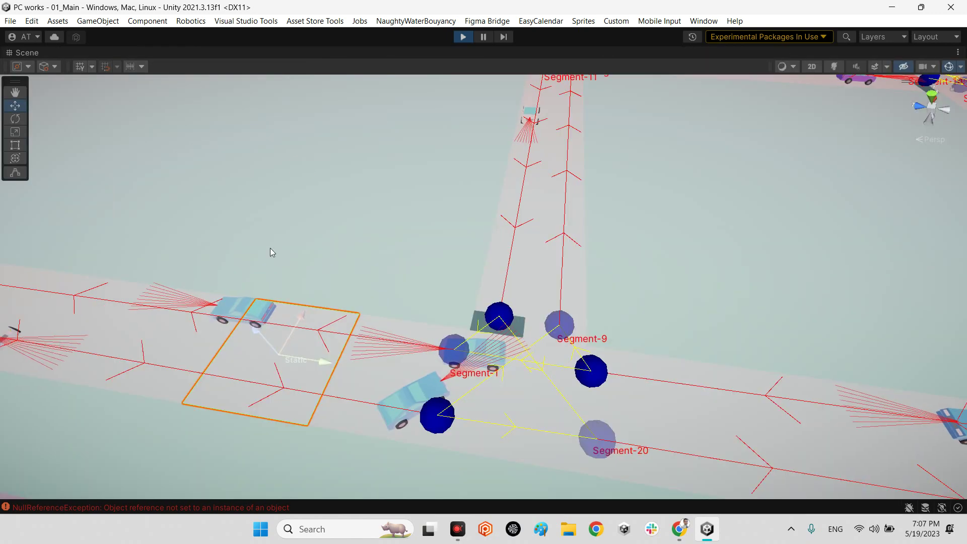
right_click_drag(369, 265, 586, 364)
key("w")
key("s")
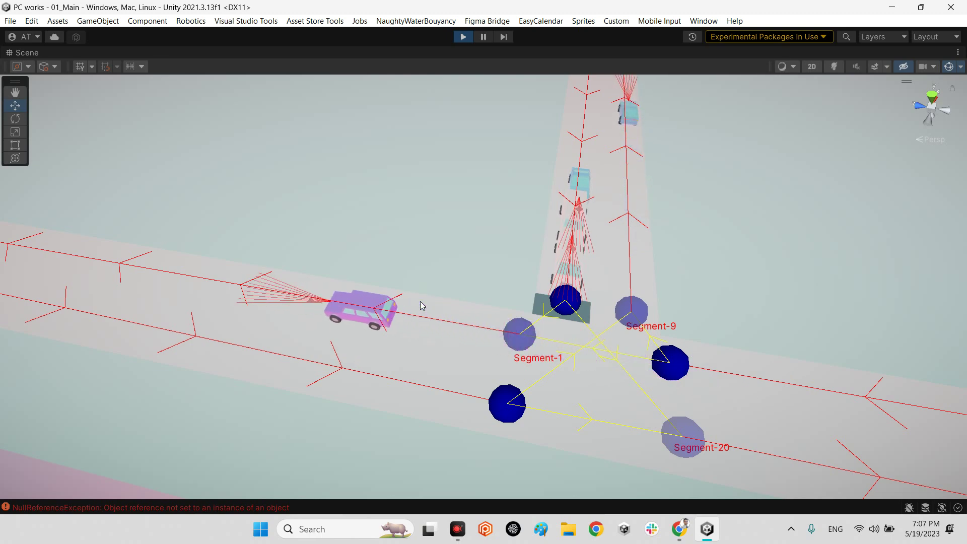
Step: Watch how the running cars obey the traffic lights at the intersection of Segment-3, Segment-7, Segment-11 and Segment-18
right_click_drag(576, 318, 520, 248)
key("w")
left_click_drag(519, 249, 504, 251, "alt")
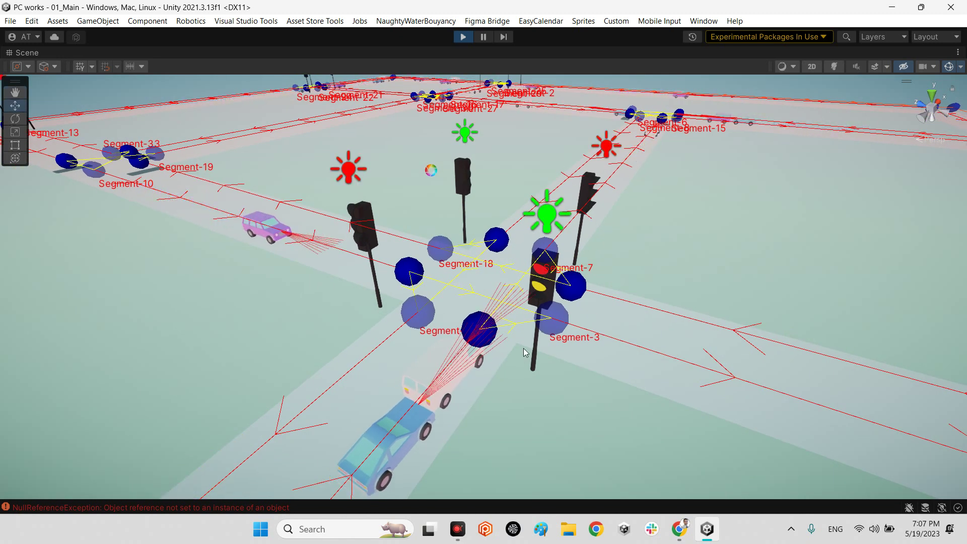
left_click_drag(513, 335, 508, 224, "alt")
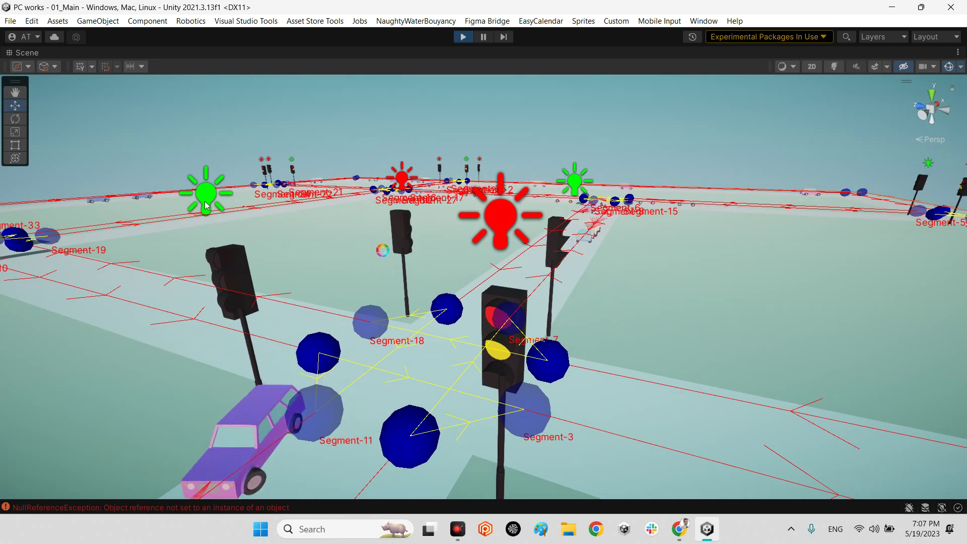
Step: Watch the running cars cross the intersection without traffic lights near Segment-17, Segment-27 and Segment-30
right_click_drag(402, 201, 335, 317)
key("s")
left_click_drag(336, 316, 835, 295, "alt")
right_click_drag(835, 294, 697, 303)
key("w")
left_click(511, 292)
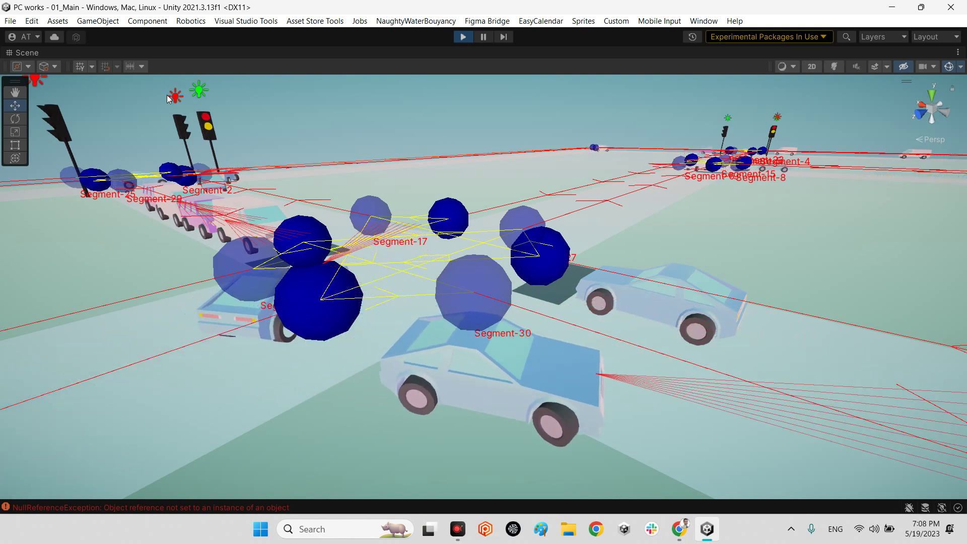
Step: Restore the editor layout, stop the simulation, and clear the Console's error before returning to the project files
double_click(28, 55)
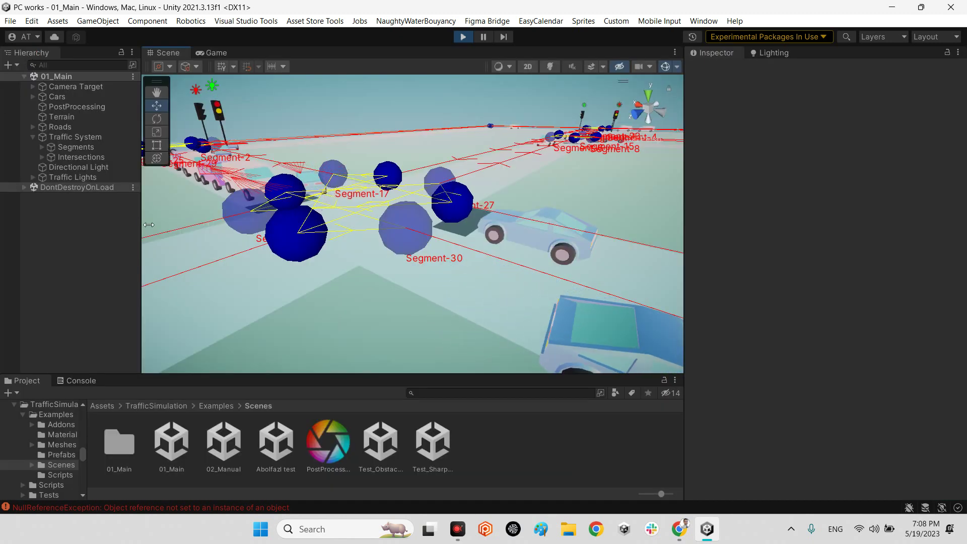
left_click(463, 36)
left_click(430, 178)
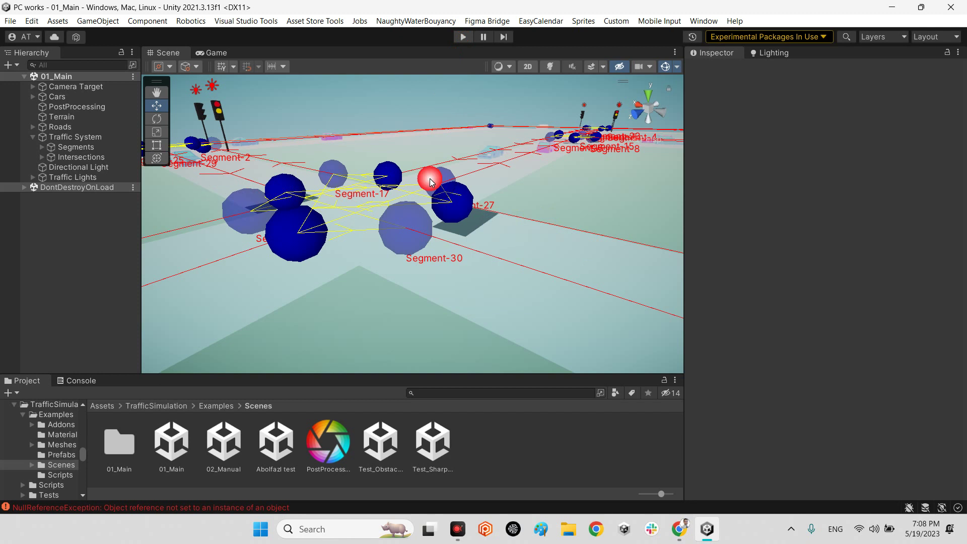
left_click(73, 383)
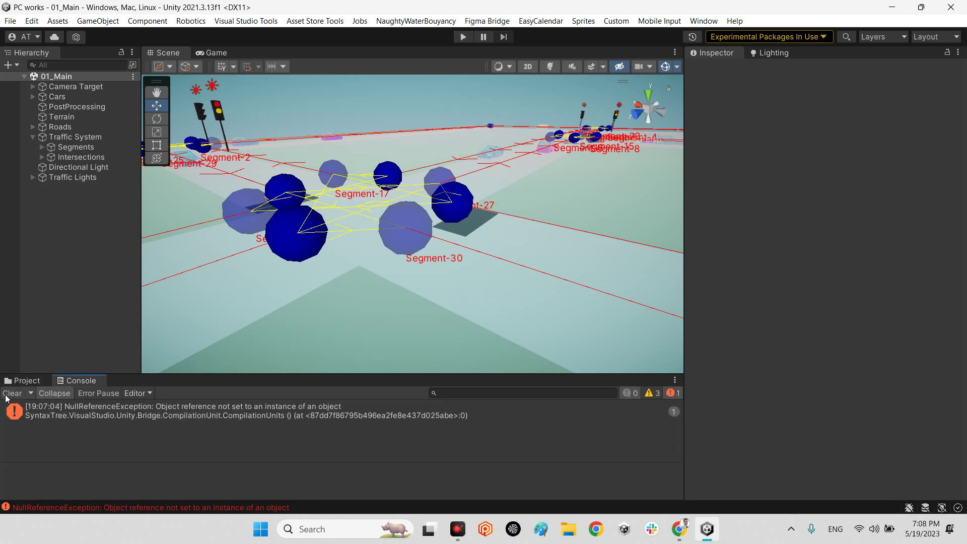
left_click(17, 382)
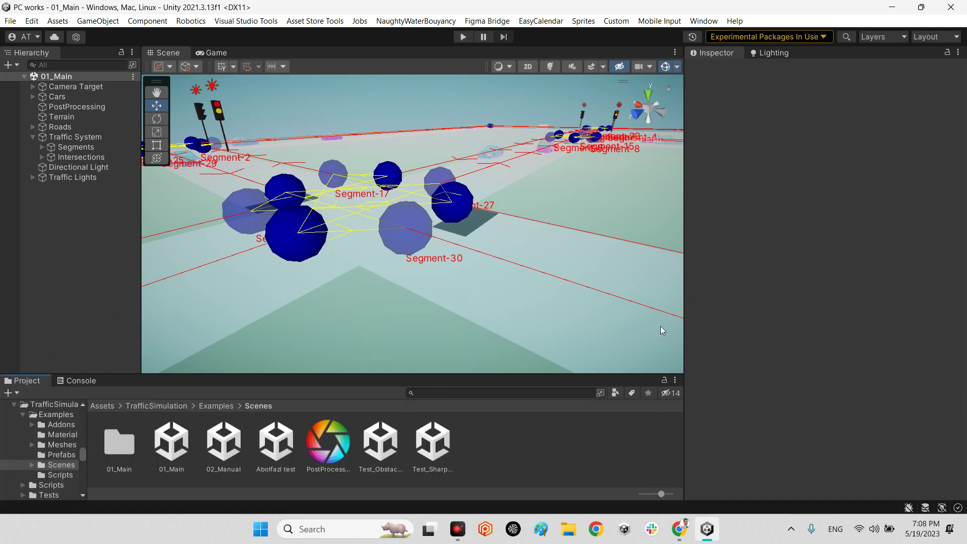